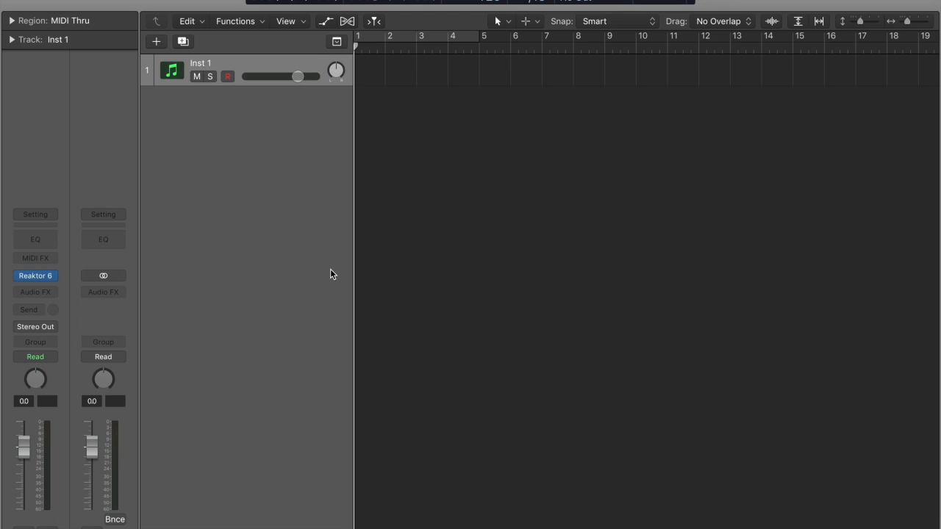
Step: Open the Reaktor 6 instrument on track Inst 1 and load the Monark.ens ensemble
mouse_move(46, 279)
click(50, 280)
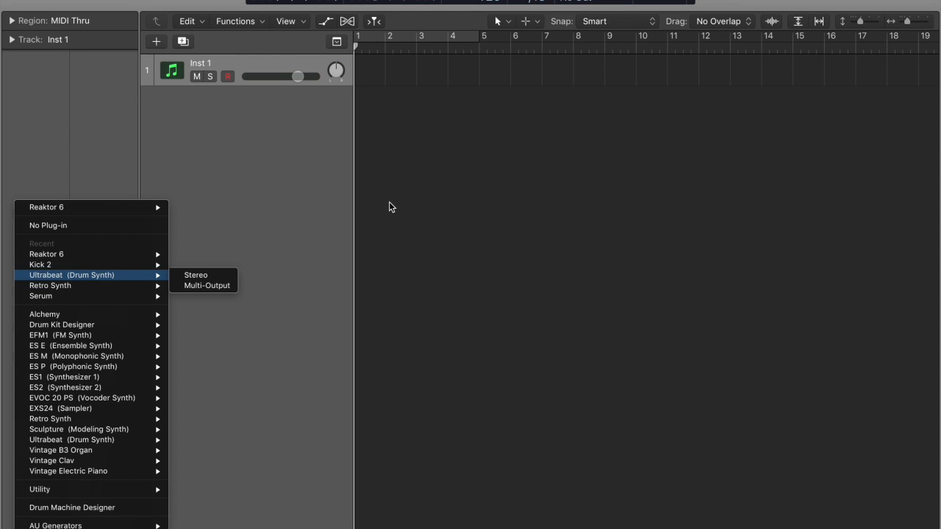
click(251, 201)
click(35, 276)
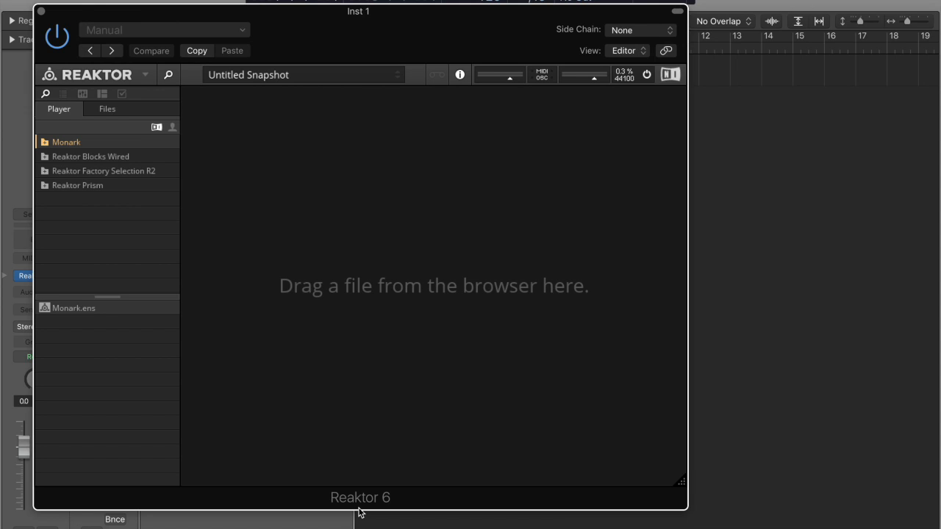
click(84, 312)
double_click(84, 308)
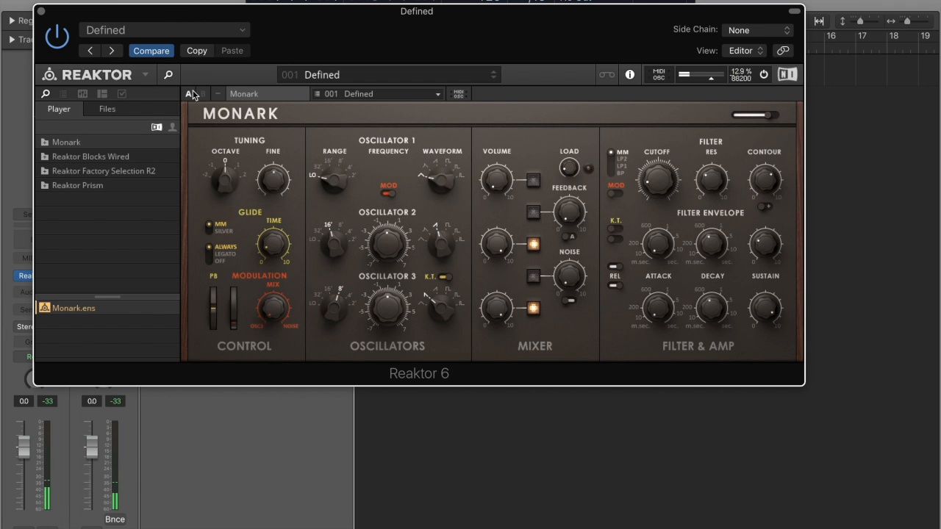
Step: Hide Reaktor's browser sidebar and the plug-in header controls, and reposition the window to uncover the first channel strip
click(170, 75)
drag(311, 15, 411, 116)
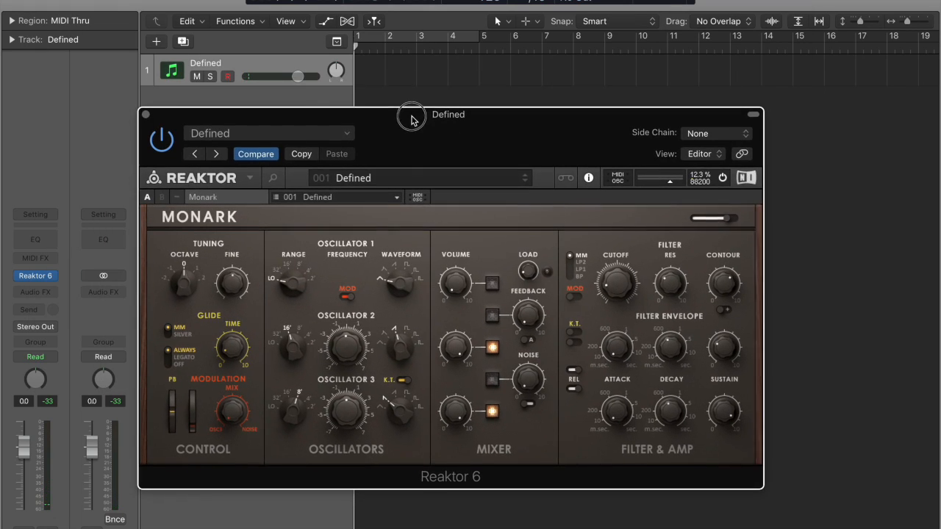
click(753, 114)
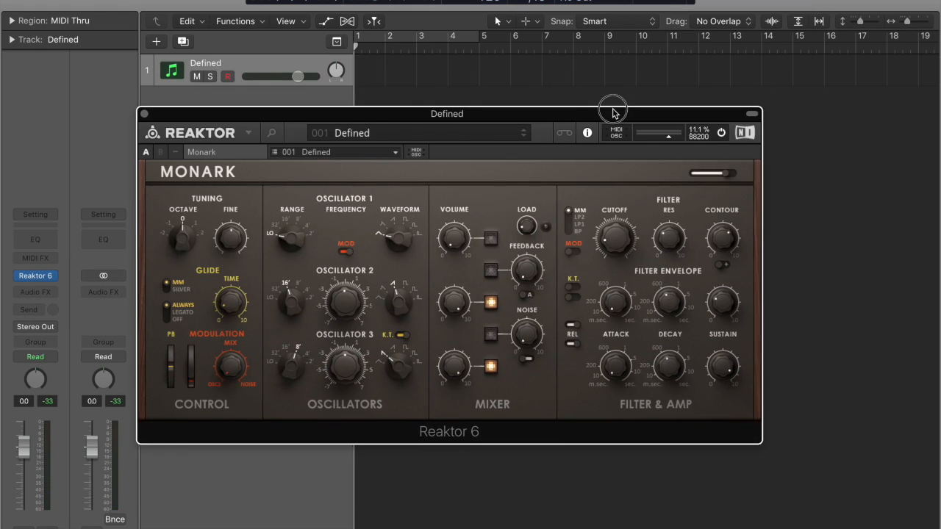
drag(610, 110, 556, 106)
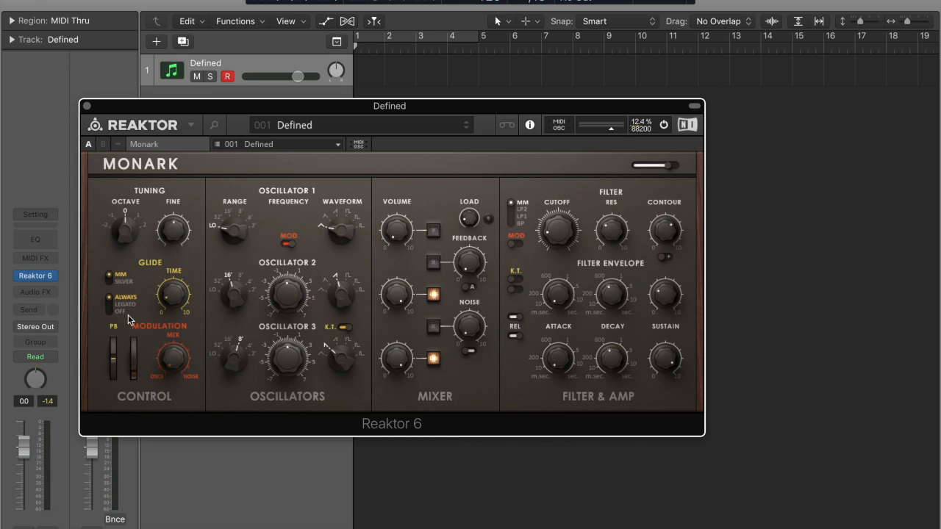
Step: Try out the octave control, pitch-bend wheel and modulation wheel in Monark's Control section
mouse_move(131, 223)
mouse_down()
mouse_move(138, 171)
mouse_move(129, 221)
mouse_up()
drag(129, 220, 131, 299)
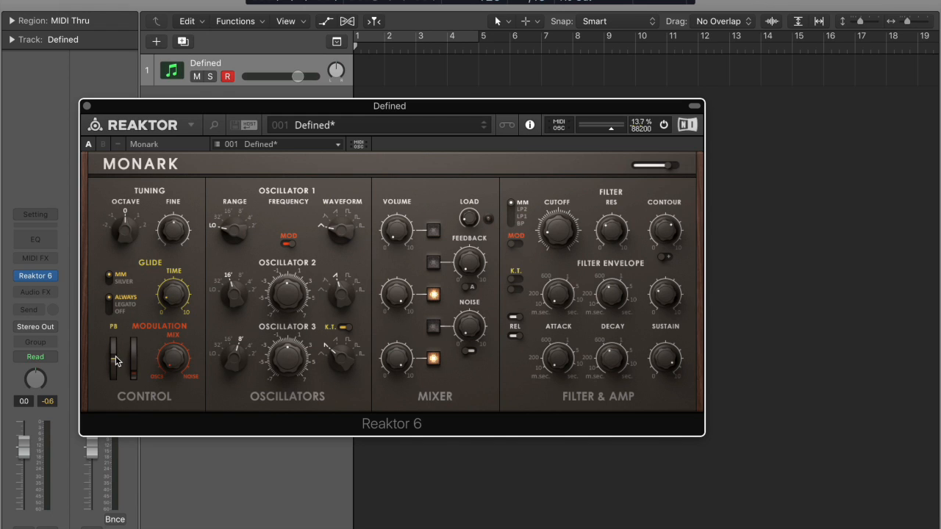
drag(115, 356, 124, 128)
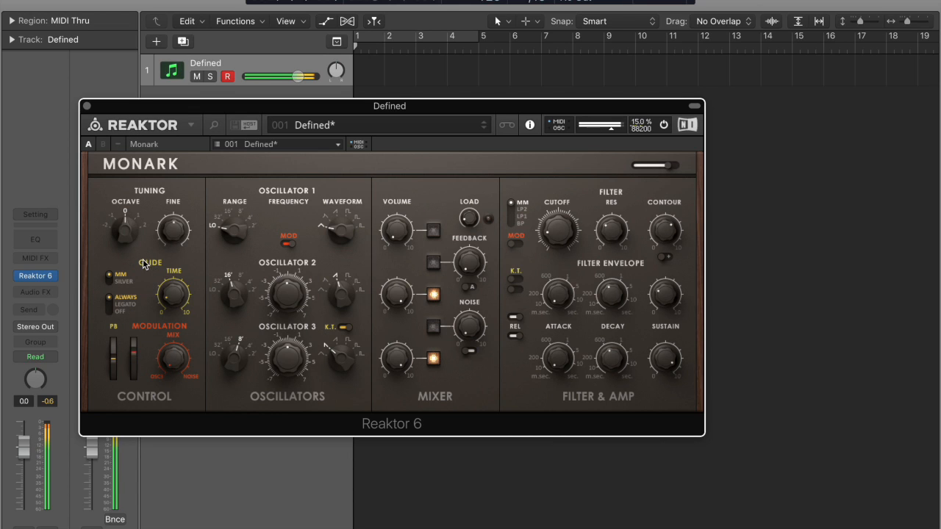
click(133, 357)
Step: Make oscillator 1 the only active mixer source, with an 8' range and sawtooth waveform
drag(341, 228, 343, 216)
click(432, 230)
click(400, 80)
drag(232, 229, 225, 200)
click(433, 294)
click(432, 358)
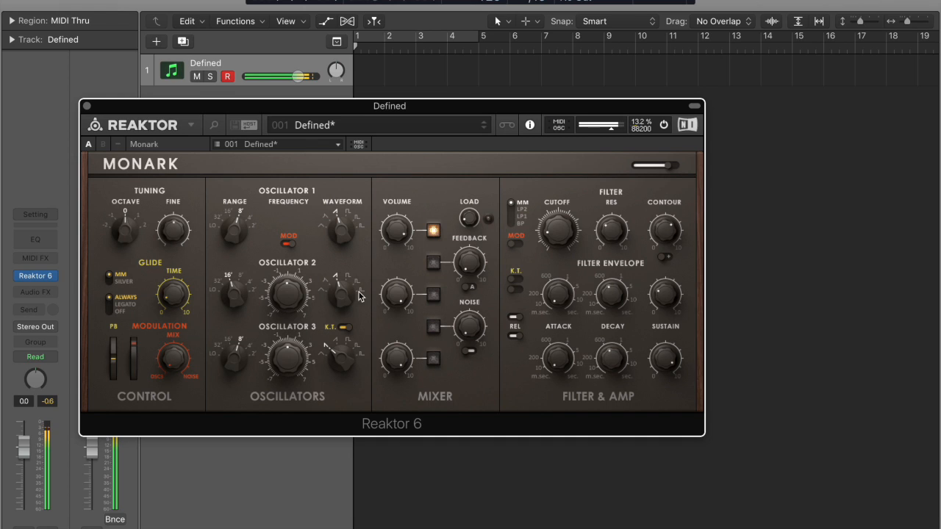
Step: Turn off oscillator 3's keyboard tracking and set its range to LO
click(344, 327)
drag(231, 362, 232, 414)
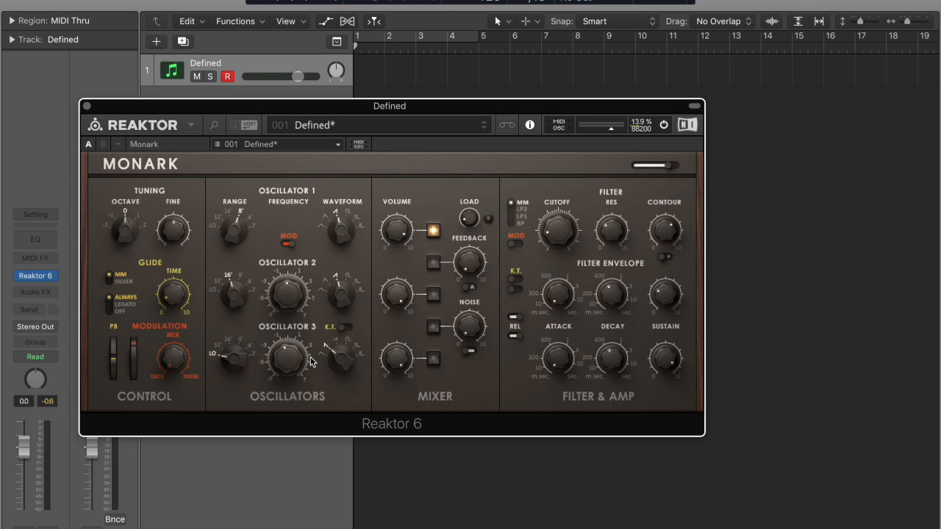
drag(236, 352, 235, 379)
Step: Route the modulation to the filter instead of the oscillators, and adjust oscillator 3's frequency and triangle waveform as the modulation source
click(289, 244)
click(516, 244)
drag(295, 357, 294, 387)
drag(339, 364, 337, 390)
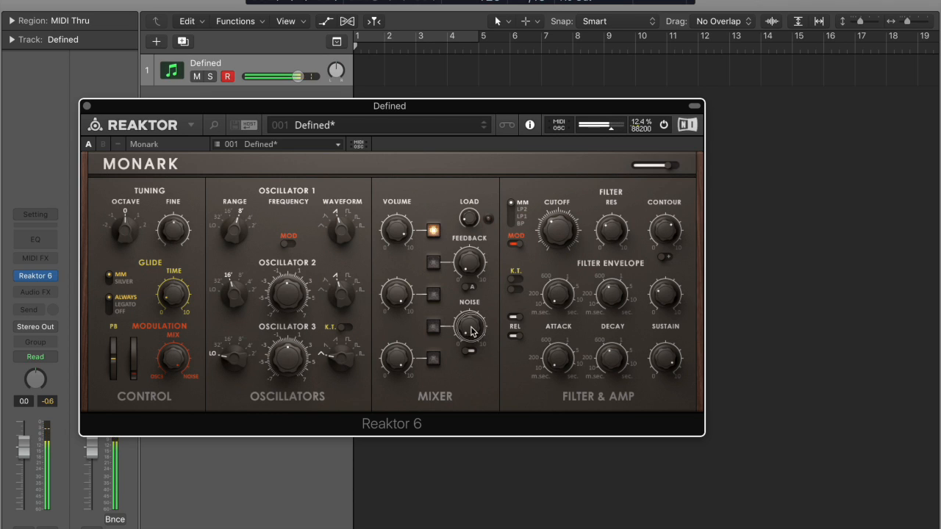
Step: Audition the noise source in the mixer and switch off both REL switches
click(433, 328)
click(433, 328)
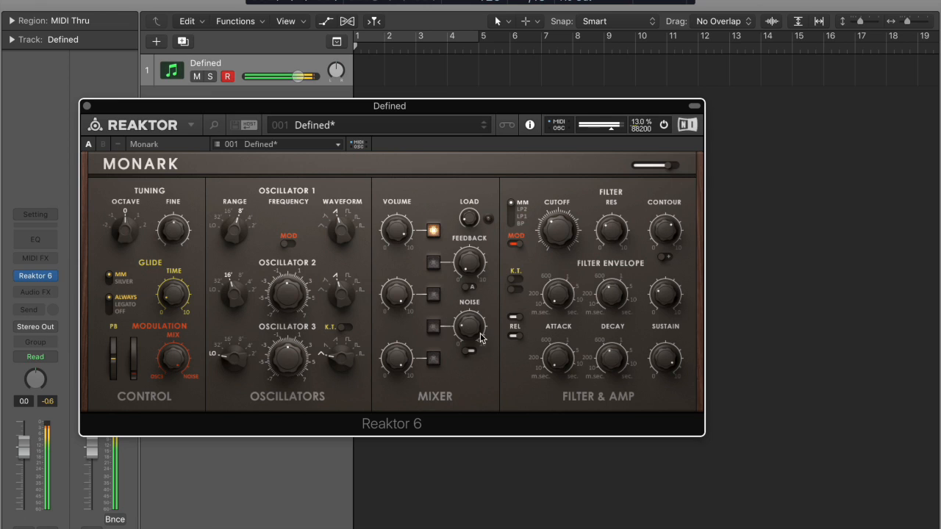
click(512, 336)
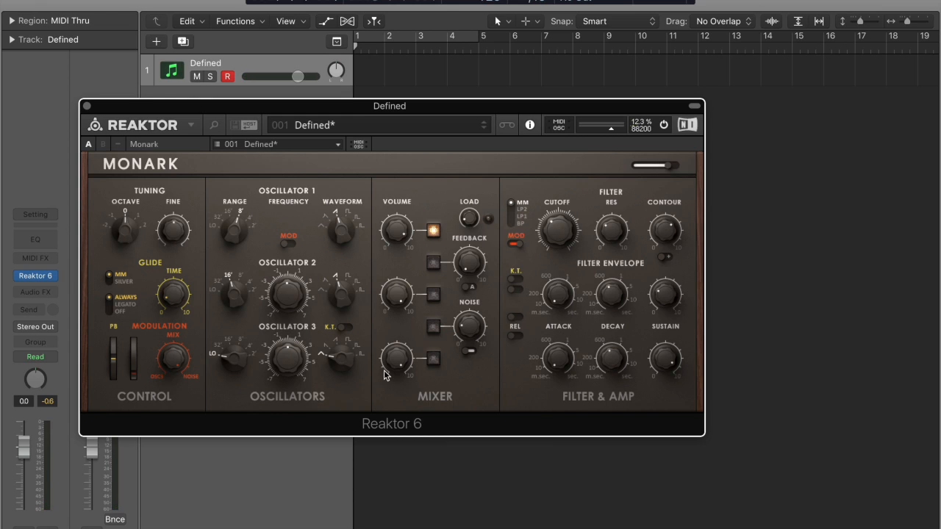
Step: Turn off the filter modulation and audition the oscillators' mixer switches, leaving only oscillator 1 on
click(516, 244)
click(292, 243)
click(433, 294)
click(433, 358)
click(433, 230)
click(434, 293)
click(432, 357)
click(433, 232)
Step: Audition oscillator 1's waveforms at the LO range, finishing on triangle with the range at 16'
click(215, 225)
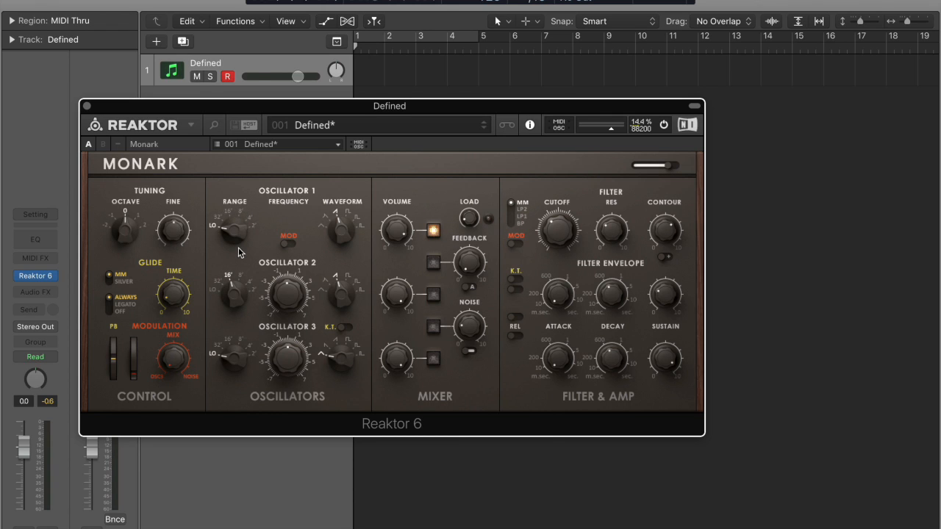
drag(333, 241, 331, 275)
drag(320, 223, 320, 189)
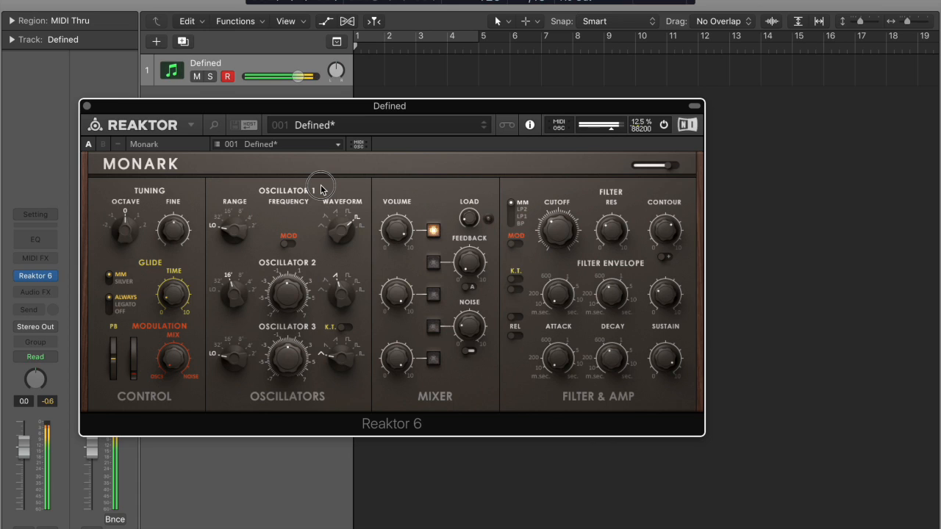
drag(321, 186, 322, 288)
drag(232, 229, 233, 210)
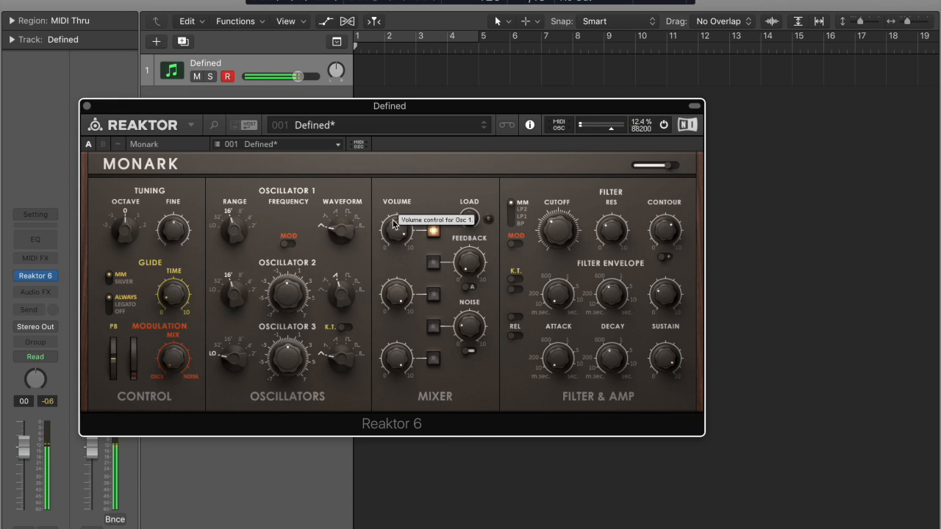
Step: Audition oscillator 1's triangle-saw and sawtooth waveforms at 16', adjusting the filter cutoff to hear their character
drag(337, 231, 334, 220)
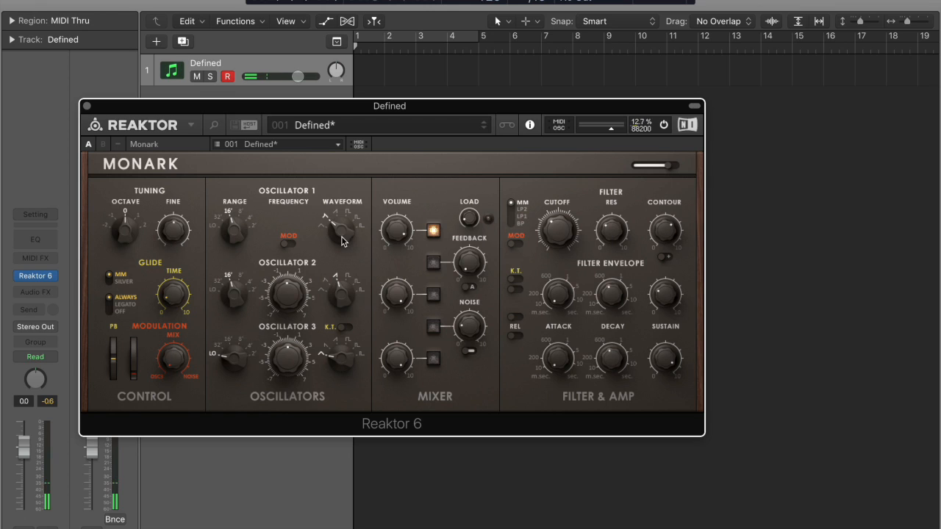
drag(548, 232, 557, 266)
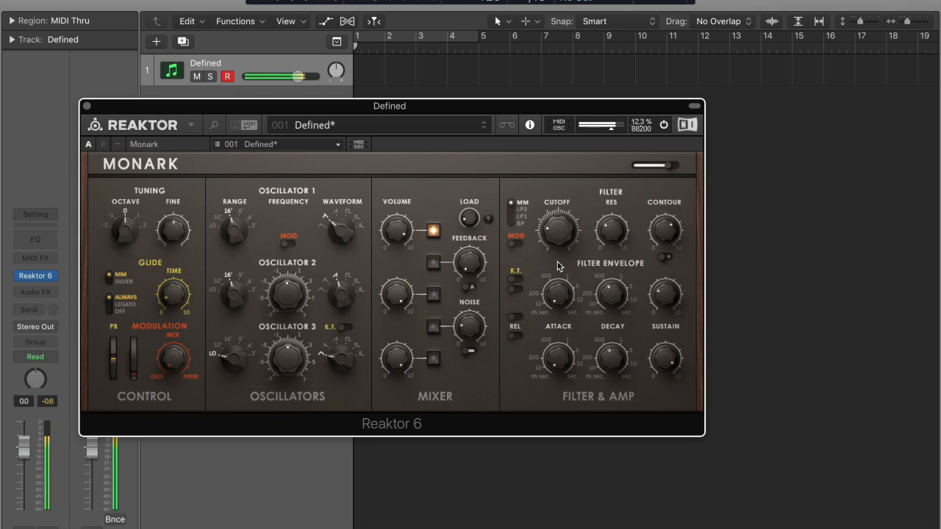
mouse_move(562, 239)
mouse_down()
mouse_move(568, 193)
mouse_move(552, 249)
mouse_move(560, 238)
mouse_up()
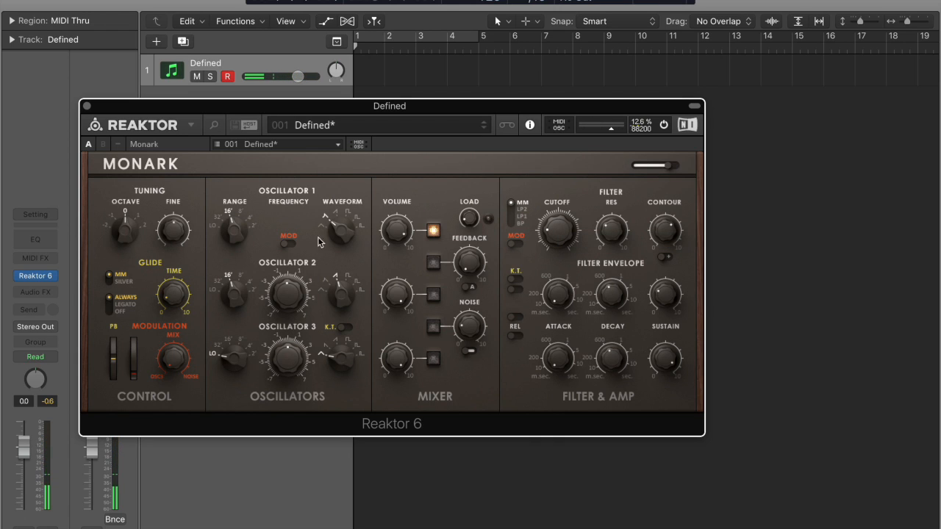
drag(336, 233, 337, 217)
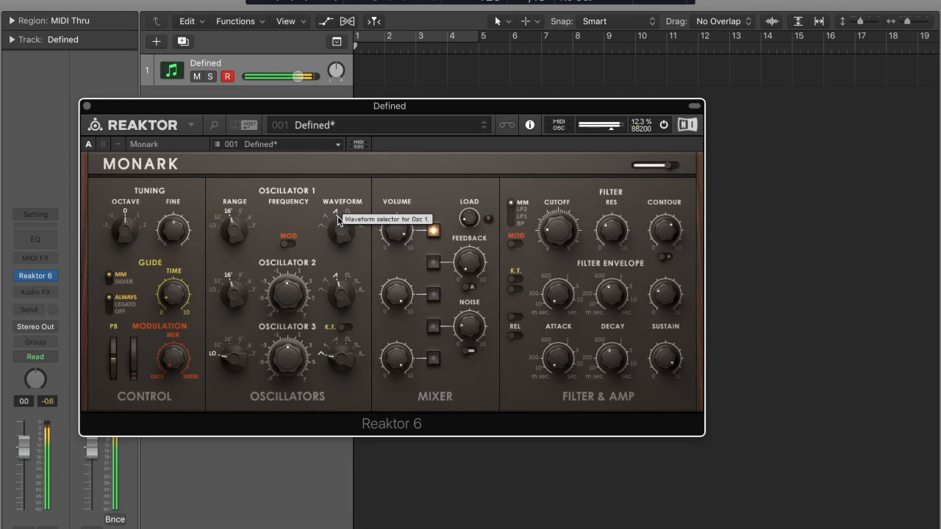
mouse_move(240, 230)
mouse_down()
mouse_move(240, 208)
mouse_move(235, 239)
mouse_move(233, 208)
mouse_move(234, 223)
mouse_up()
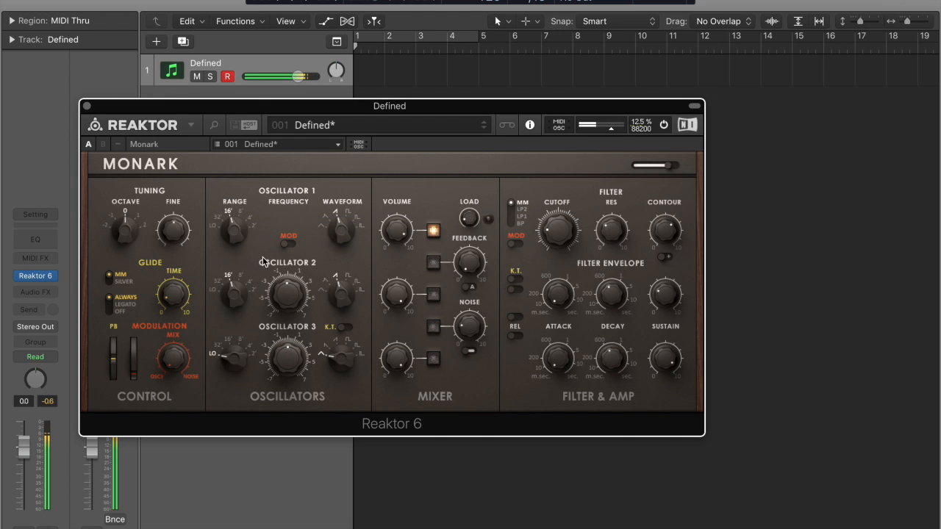
Step: Set oscillator 1 to the square waveform, sweep the filter cutoff, and compare it with the pulse waveforms
click(347, 226)
drag(347, 225, 346, 216)
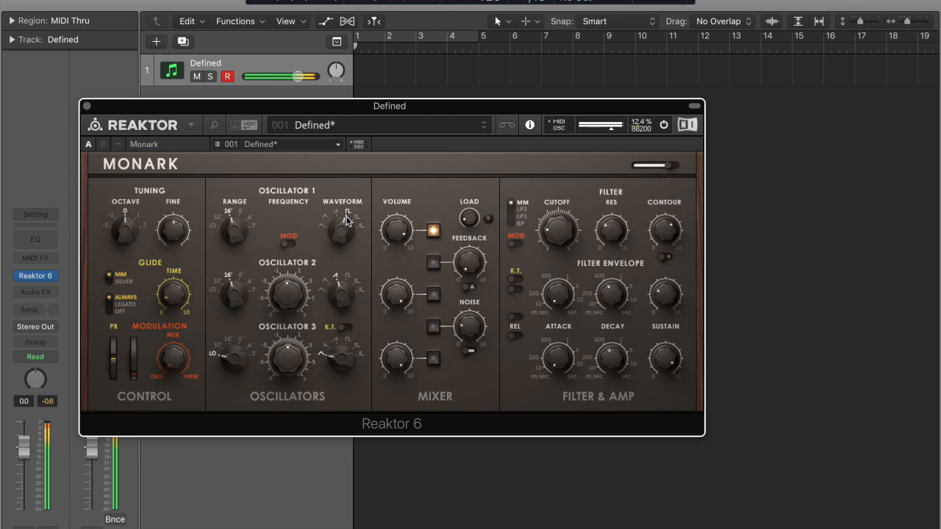
drag(556, 232, 552, 111)
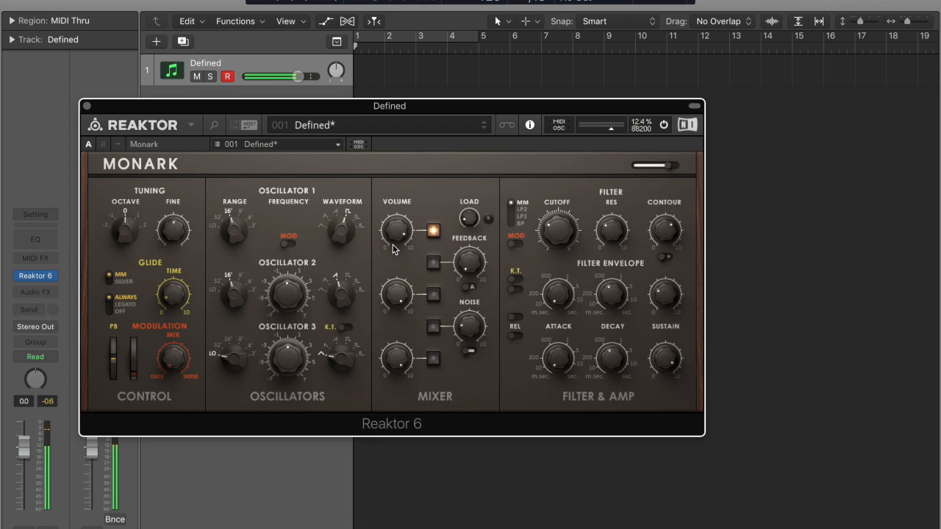
drag(346, 237, 346, 218)
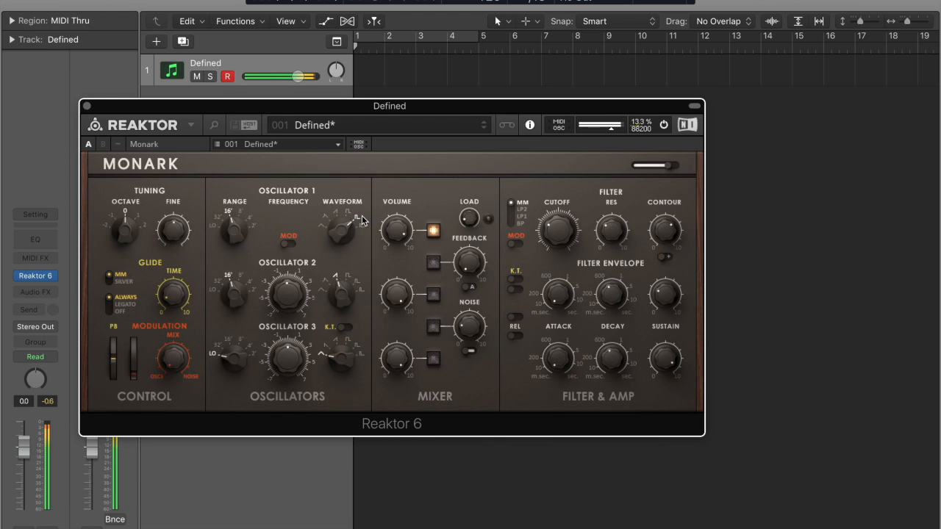
drag(343, 228, 371, 213)
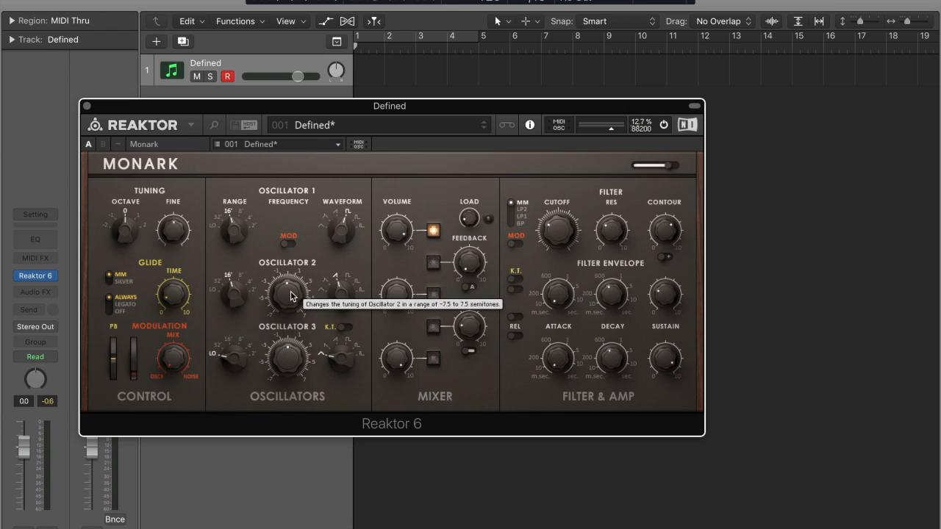
Step: Switch oscillator 2 on in the mixer and set oscillator 1's range to 8'
drag(290, 336, 291, 305)
click(436, 294)
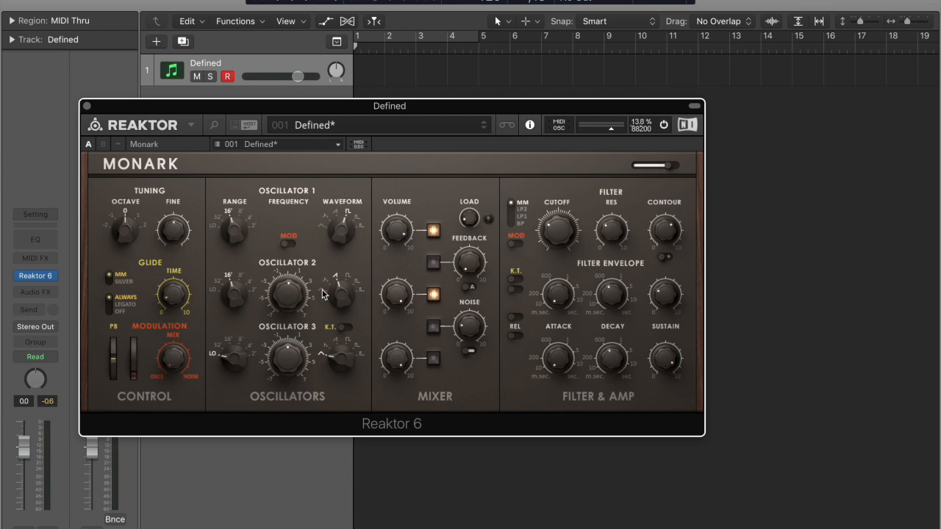
drag(235, 233, 238, 220)
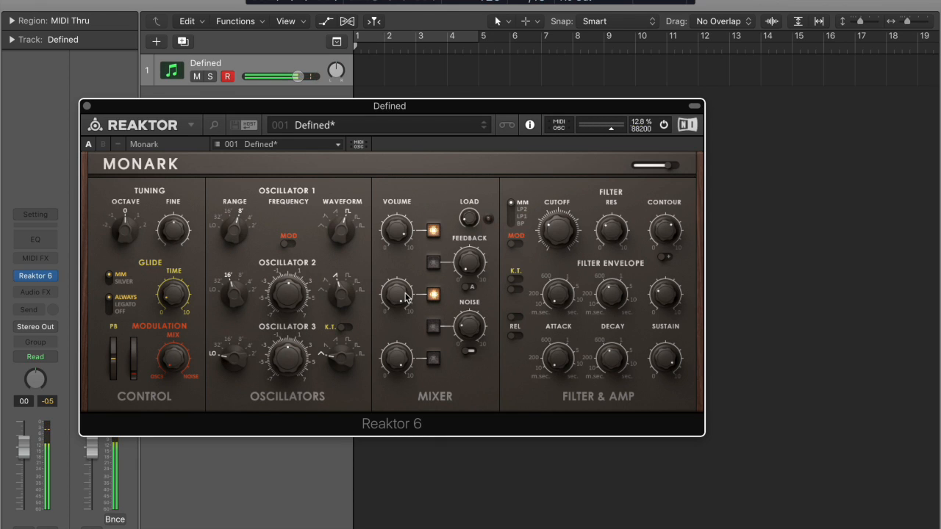
Step: Compare oscillators 1 and 2 by switching each one off and on again in the mixer
click(434, 232)
click(434, 231)
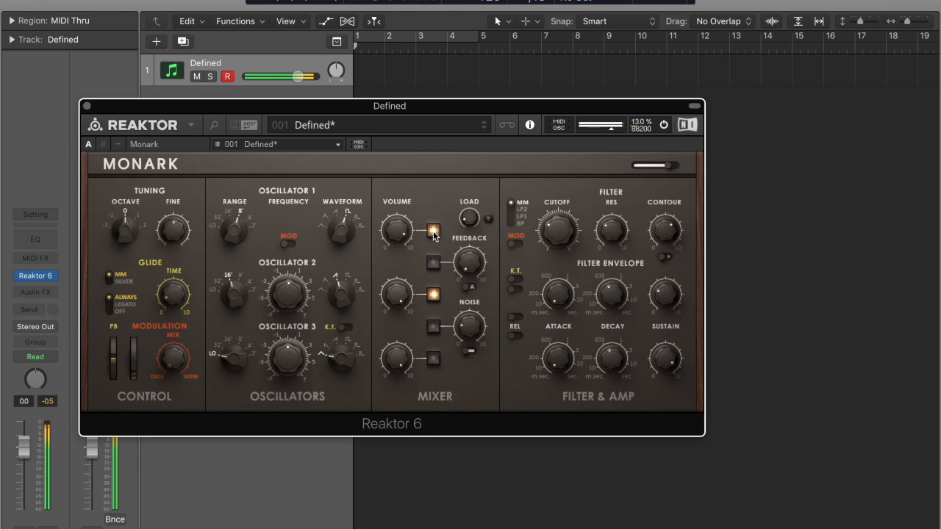
click(433, 298)
click(433, 298)
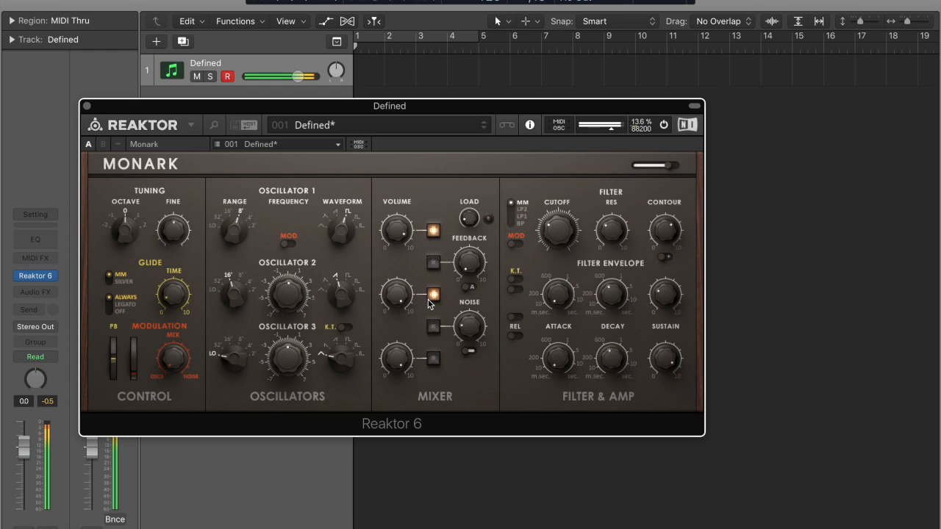
Step: Start MIDI & OSC Learn for oscillator 2's frequency control to tune it from a hardware controller
right_click(290, 293)
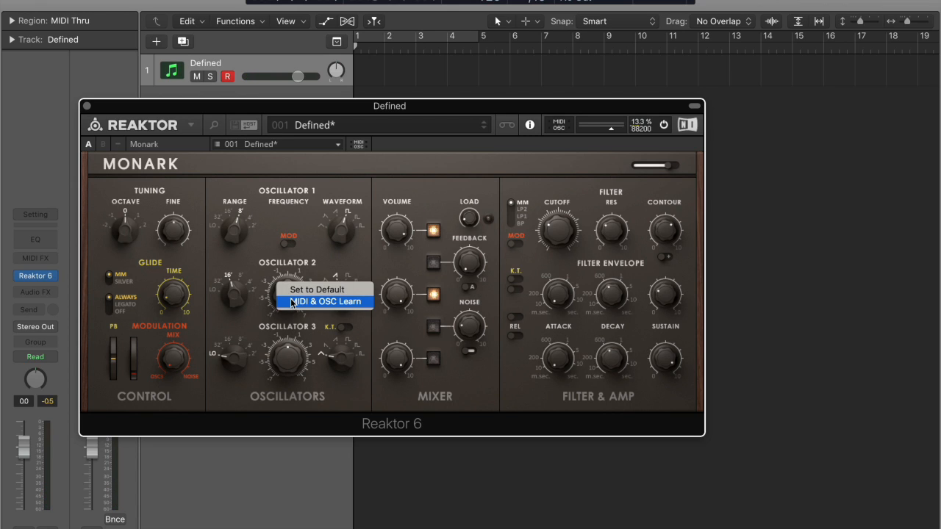
click(292, 302)
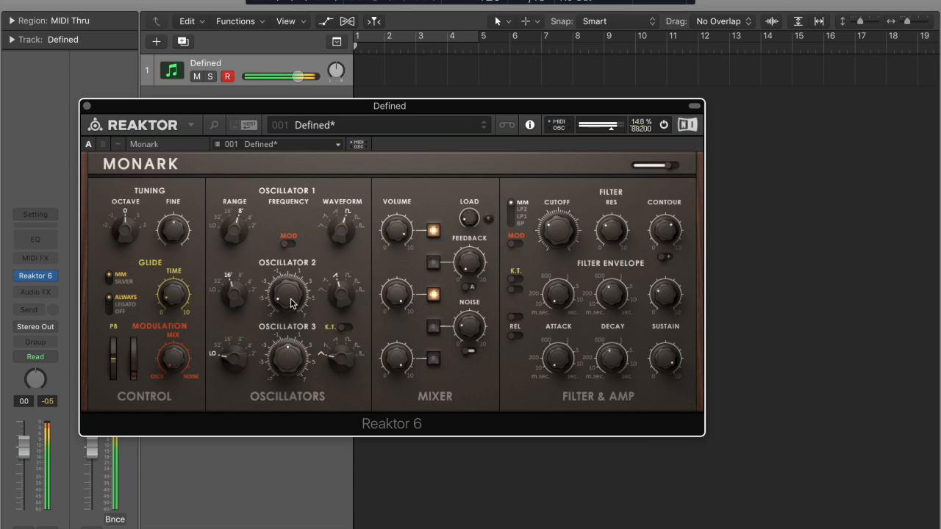
Step: Set oscillator 2's range to 8' and the waveforms of oscillators 1 and 2 to sawtooth
drag(335, 292, 335, 300)
drag(235, 296, 229, 282)
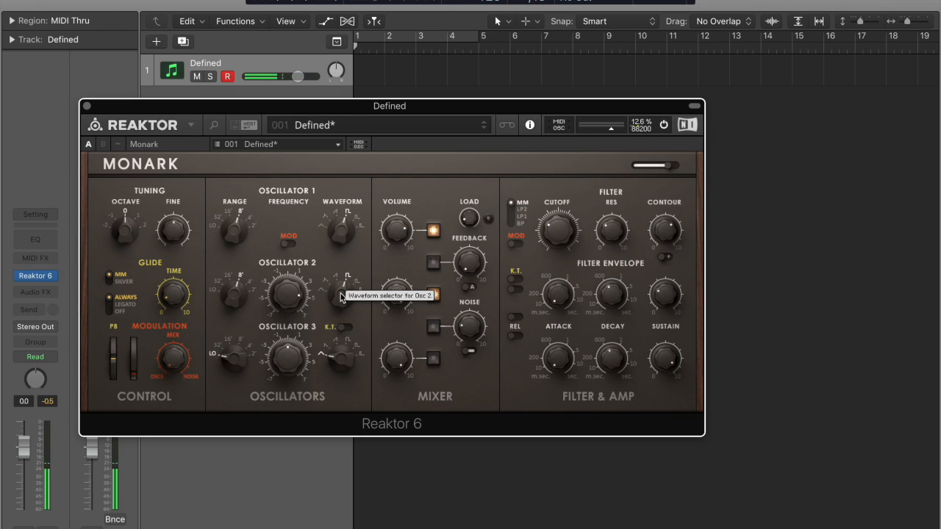
drag(340, 295, 340, 303)
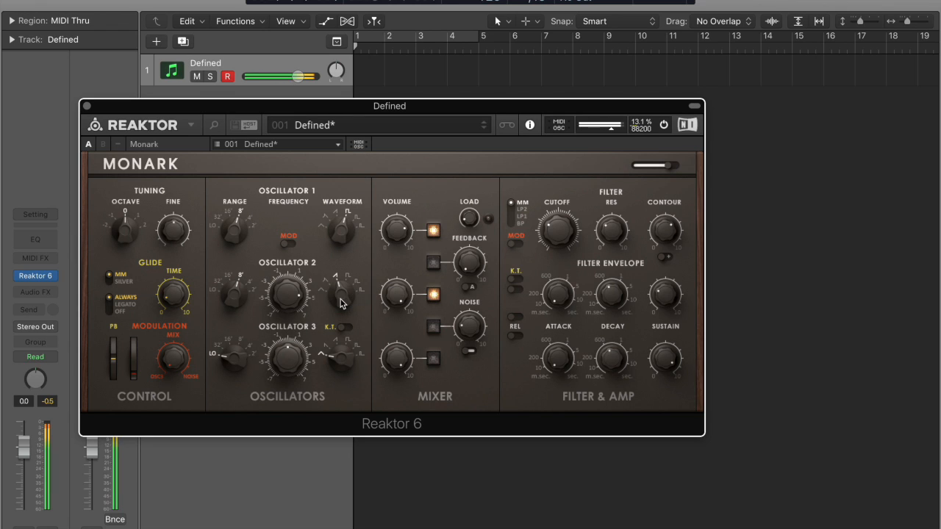
drag(348, 243, 339, 219)
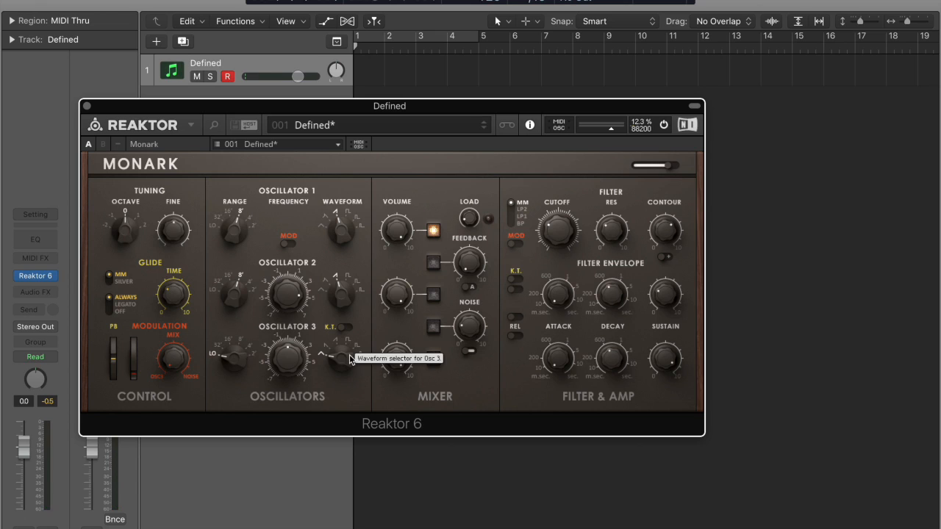
Step: Turn on keyboard tracking for oscillator 3
click(343, 328)
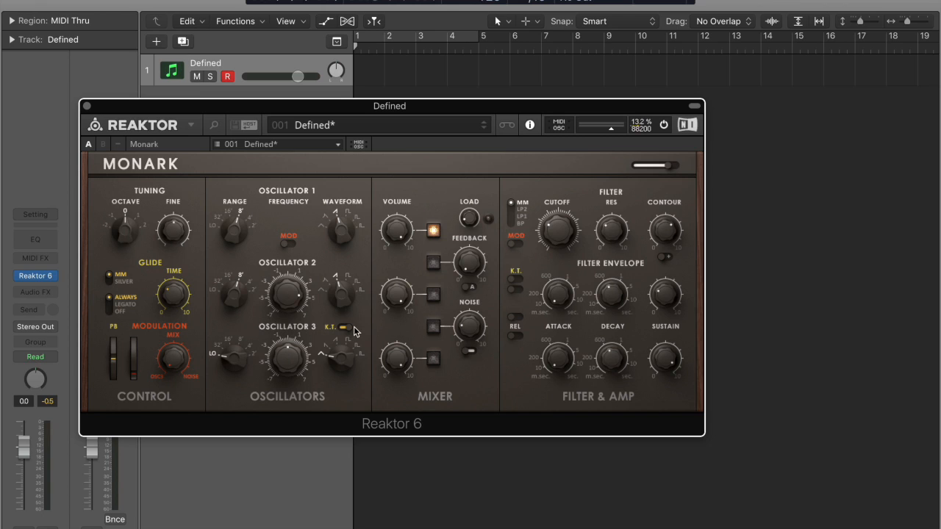
Step: Turn on oscillator 3 in the mixer and raise its range to 16'
click(229, 360)
drag(229, 361, 232, 353)
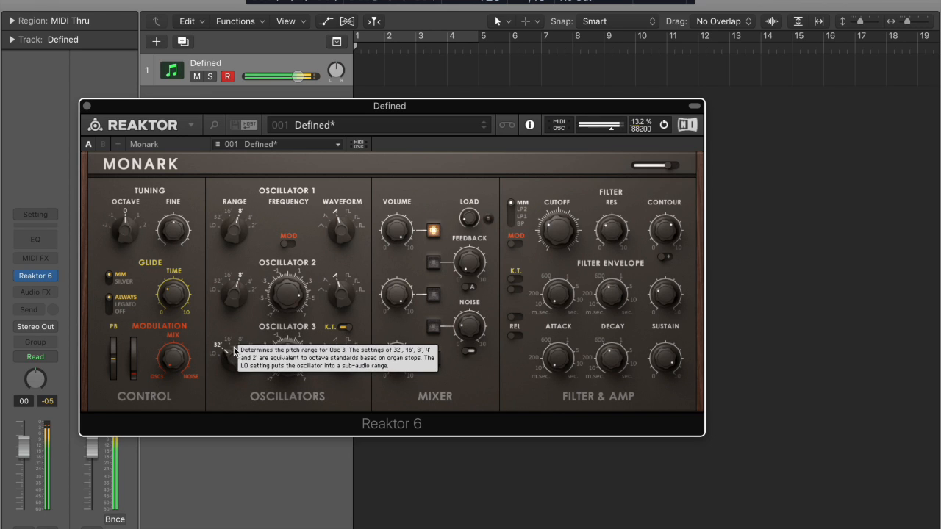
click(433, 362)
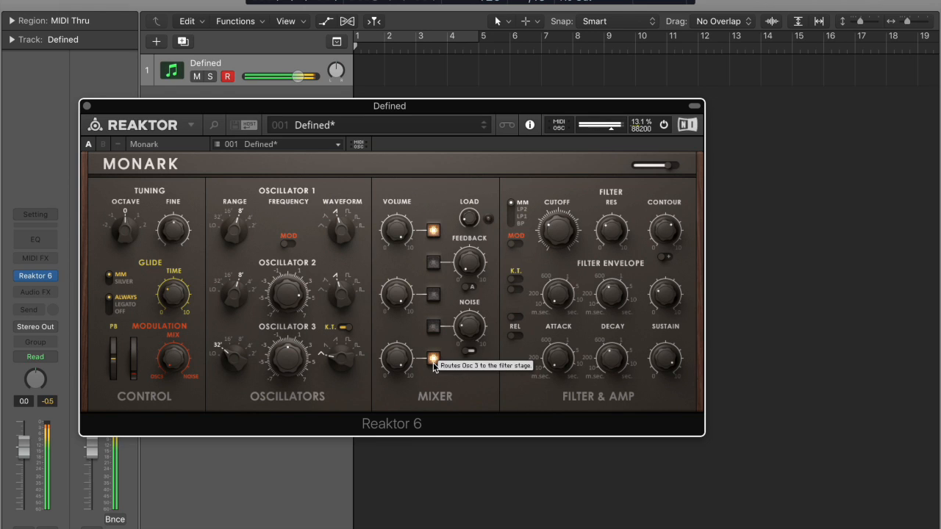
drag(232, 354, 236, 345)
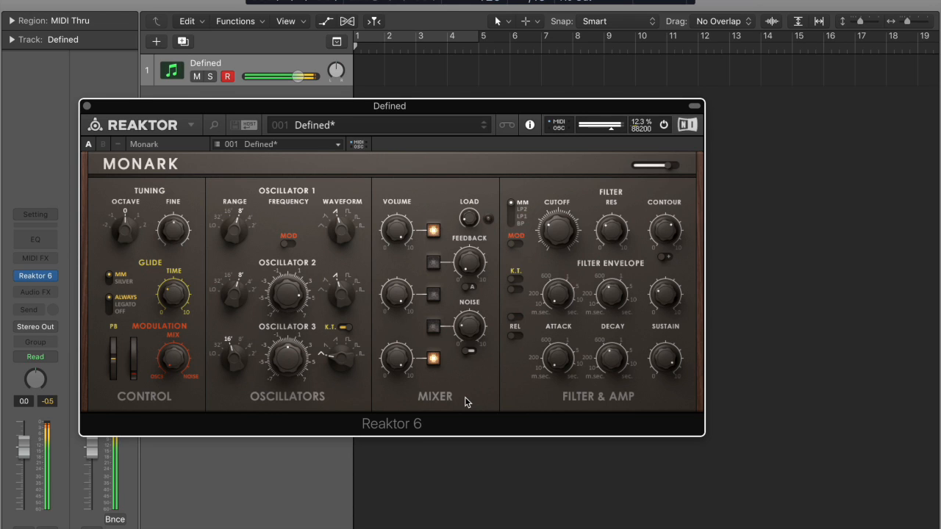
click(434, 359)
click(434, 358)
Step: Start MIDI & OSC Learn for the filter's cutoff, resonance and contour controls in turn
right_click(559, 225)
click(567, 240)
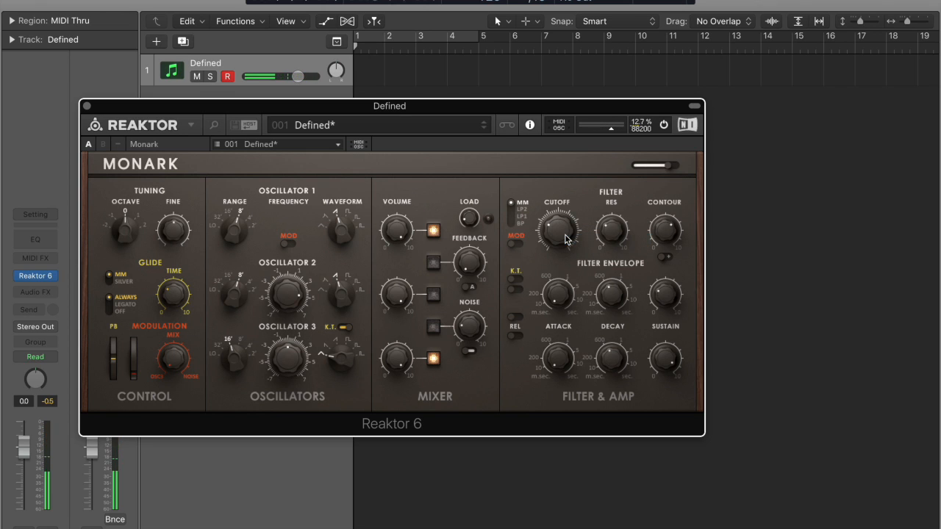
right_click(608, 224)
click(610, 236)
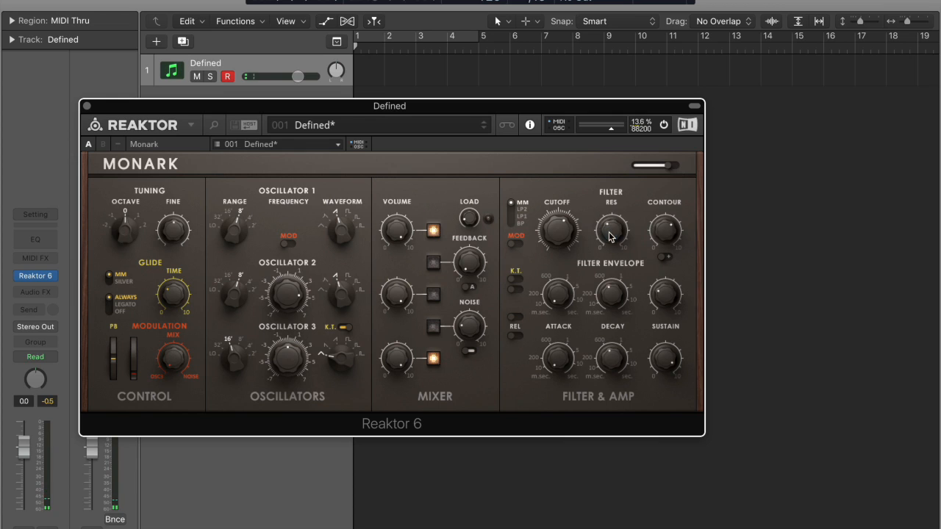
right_click(666, 230)
click(670, 243)
Step: Review the list of MIDI controller assignments for Monark, keeping the whole plug-in window in view
drag(212, 107, 368, 85)
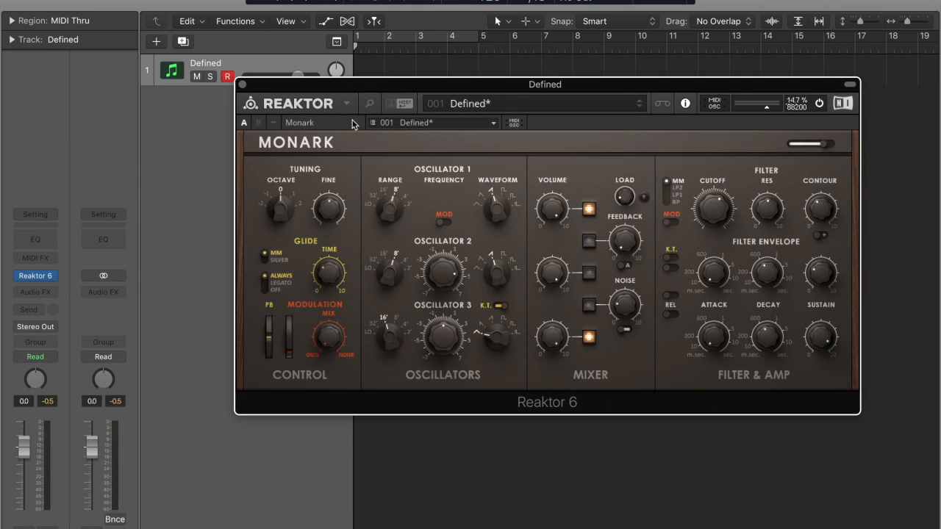
click(369, 104)
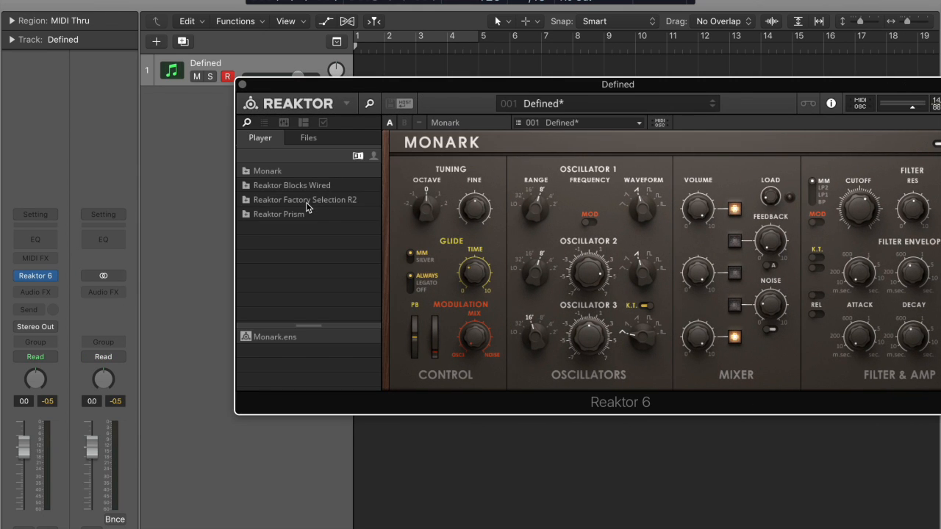
click(283, 123)
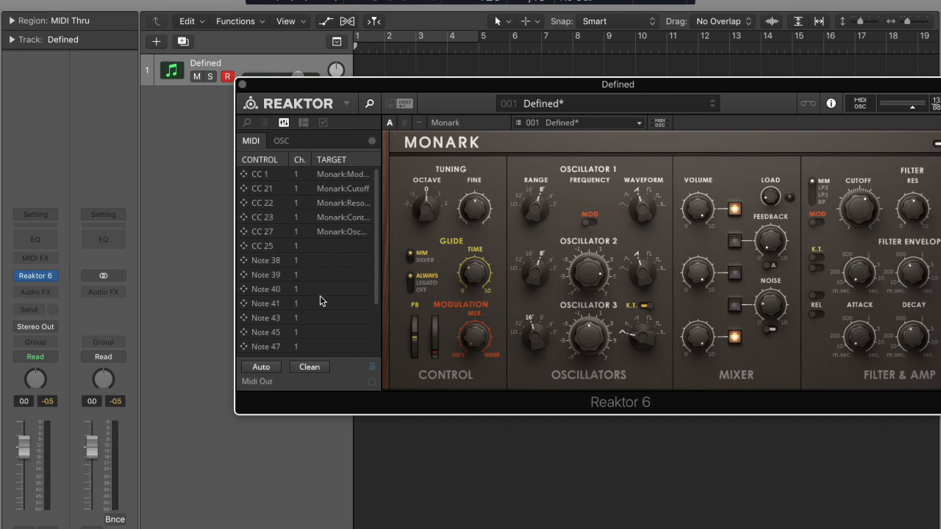
drag(402, 84, 293, 64)
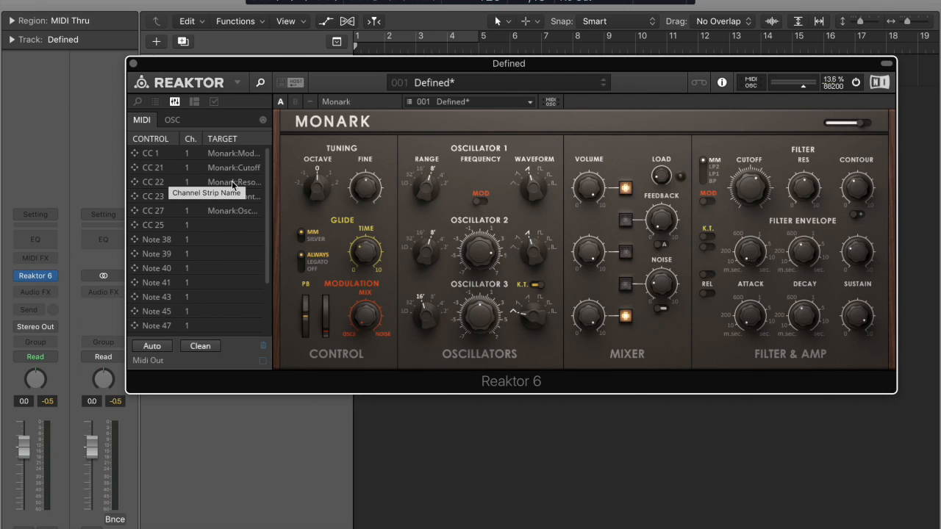
click(260, 83)
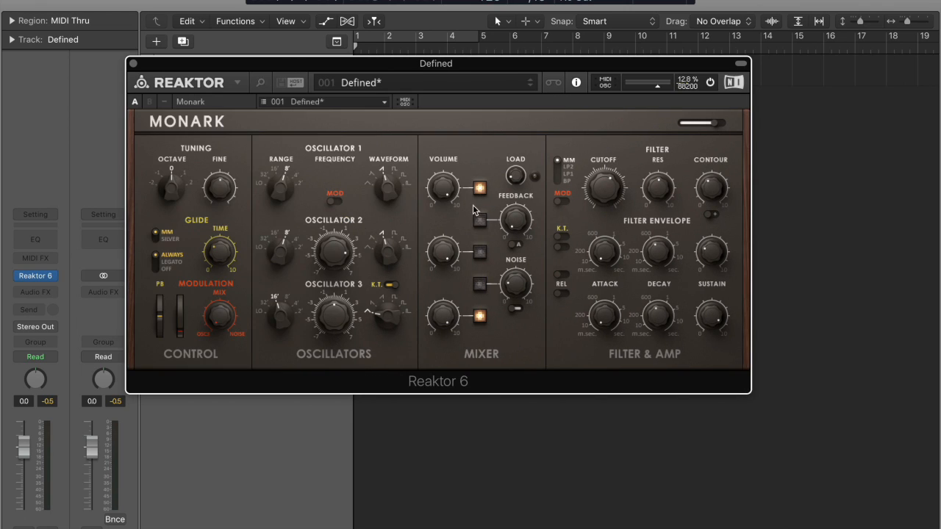
Step: Look through the sidebar's library and panelset pages and close the sidebar again
click(263, 84)
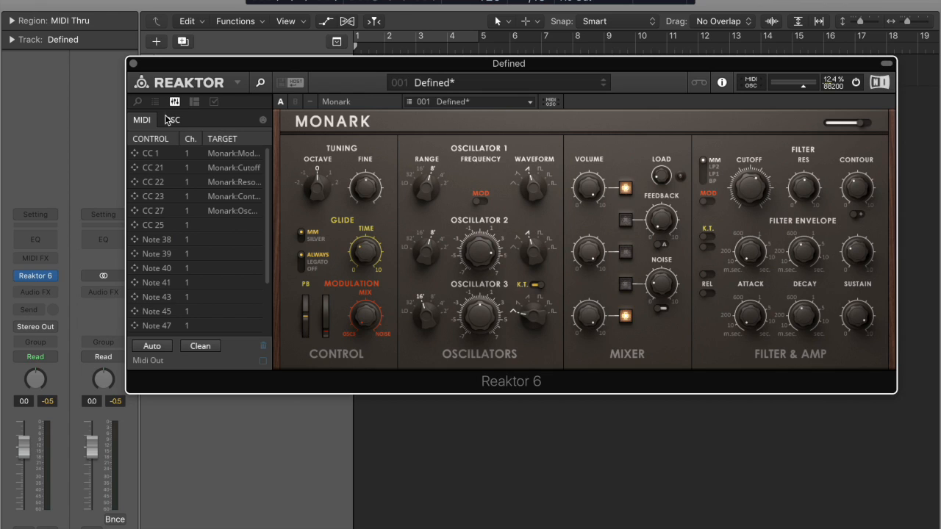
click(169, 123)
click(152, 103)
click(138, 102)
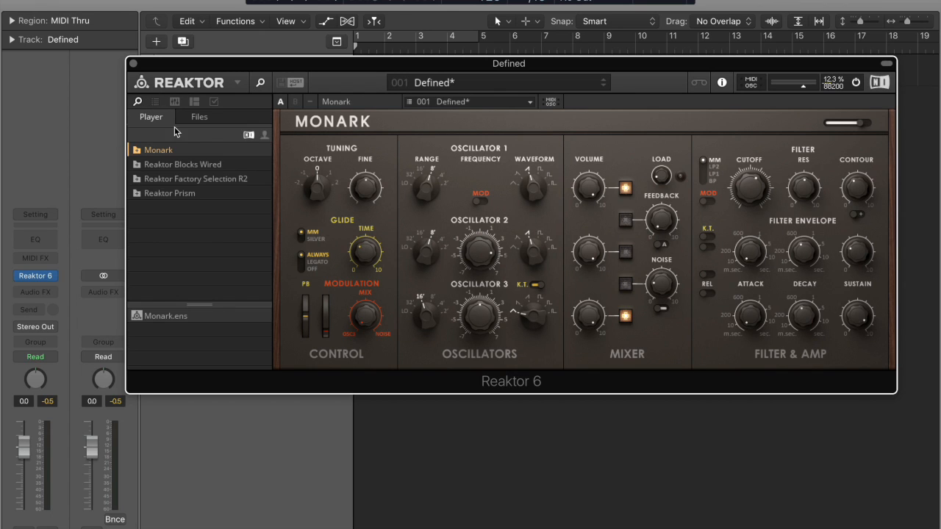
click(194, 102)
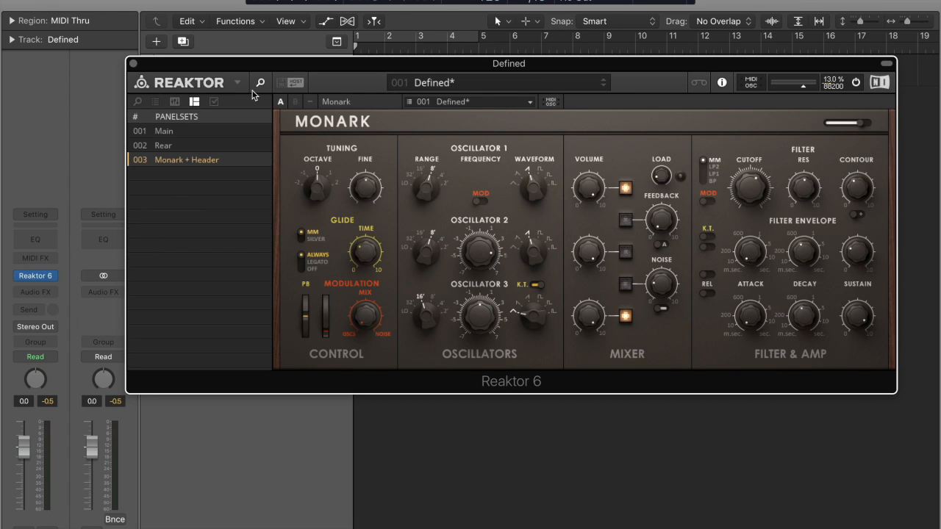
click(139, 102)
click(259, 83)
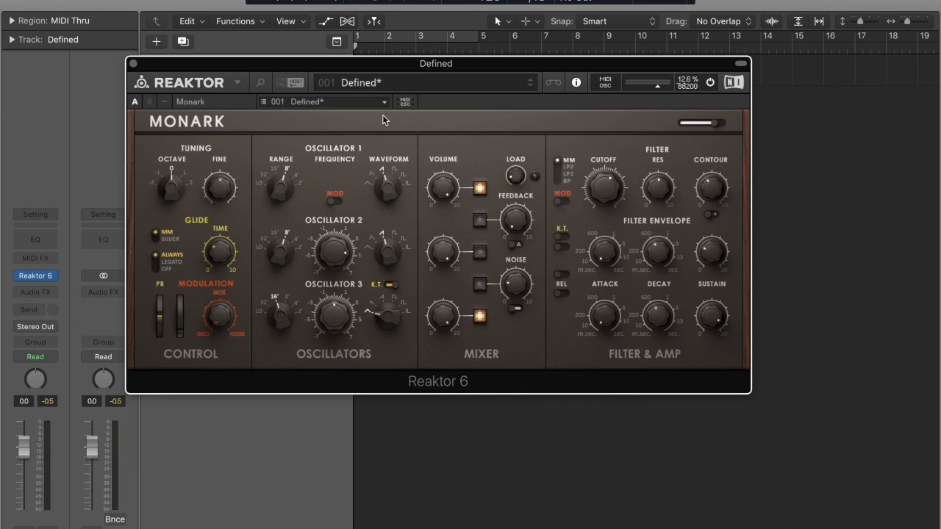
Step: Audition the LP2, LP1 and BP filter modes one after another
drag(677, 71, 717, 143)
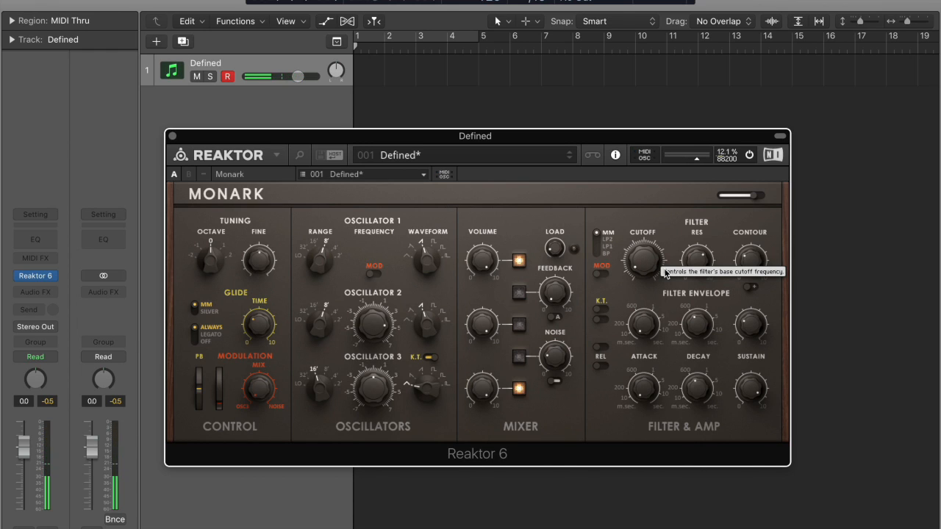
drag(603, 141, 614, 97)
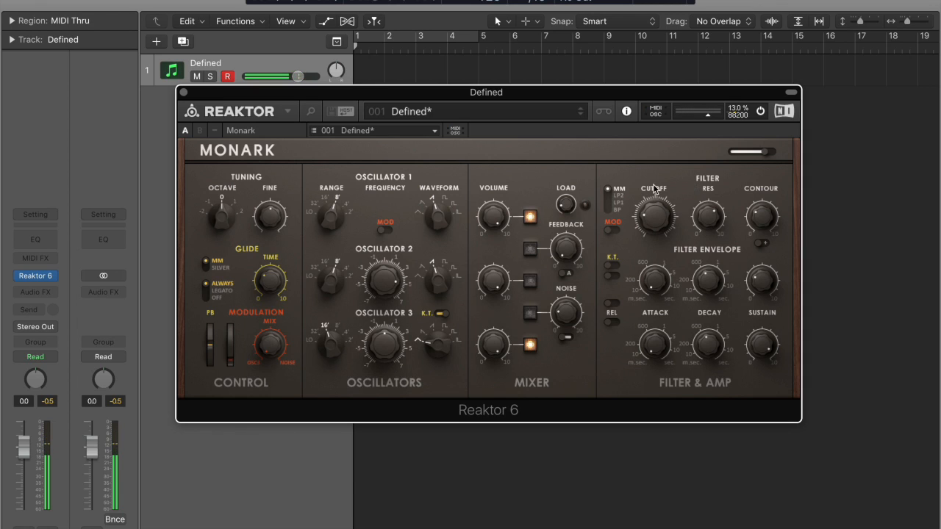
click(608, 194)
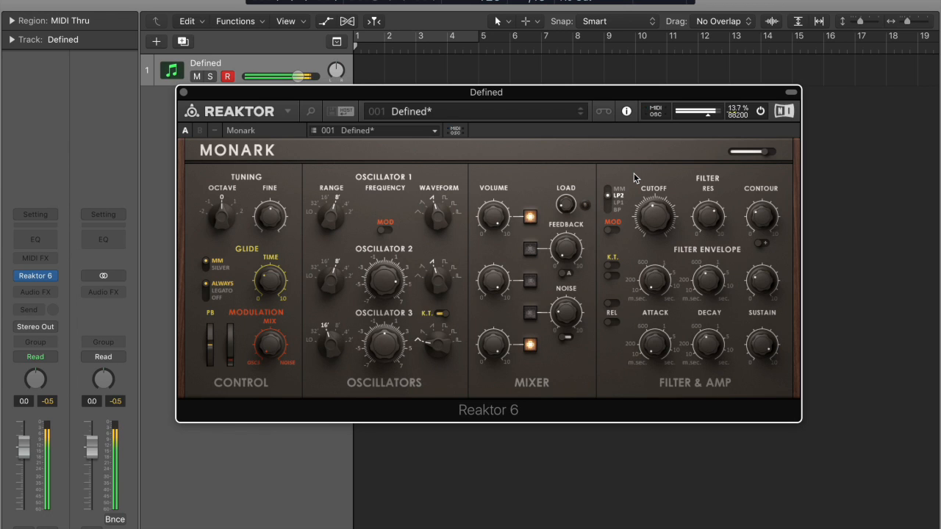
click(610, 203)
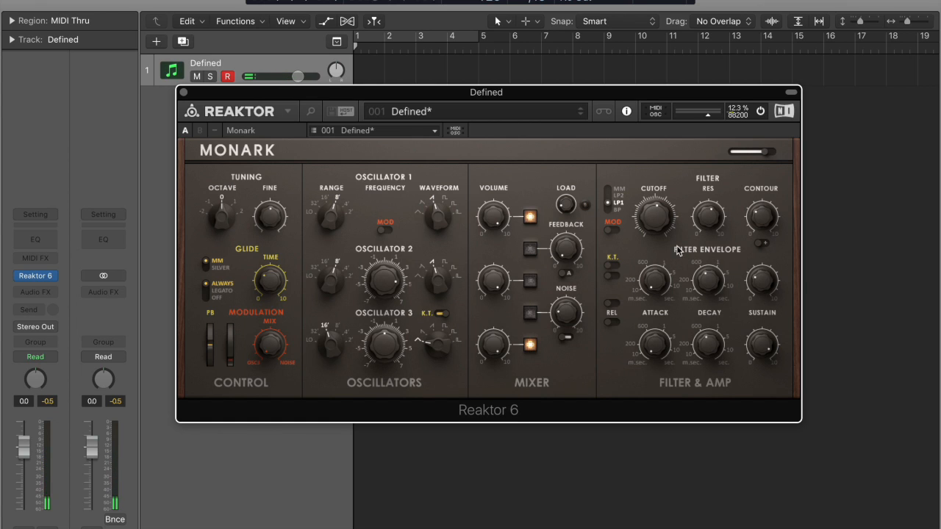
click(609, 211)
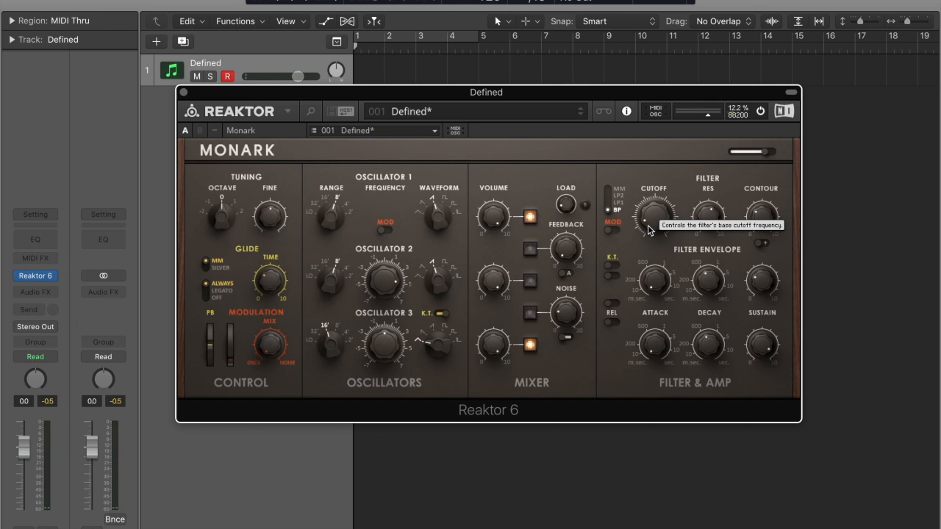
Step: Modulate the filter from oscillator 3 as an LFO: mixer switch and keyboard tracking off, range LO, modulation wheel raised
click(610, 230)
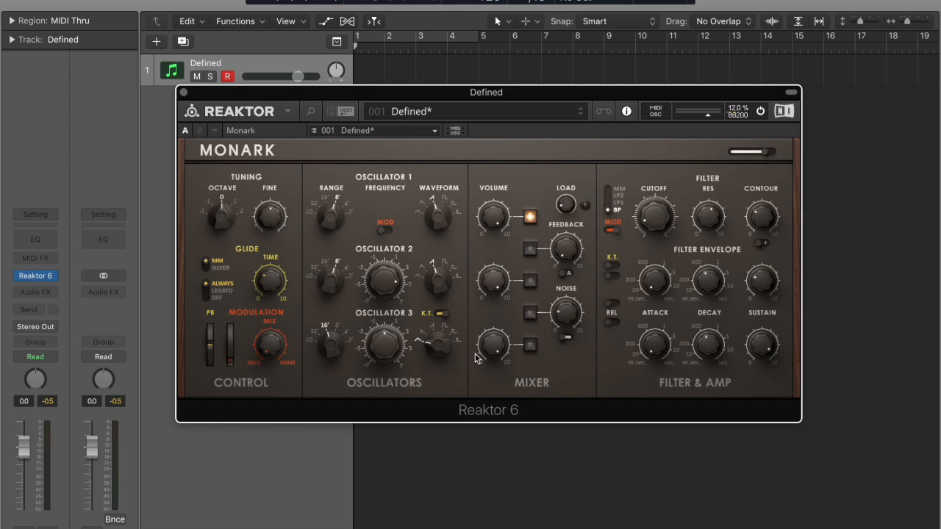
click(531, 345)
click(438, 314)
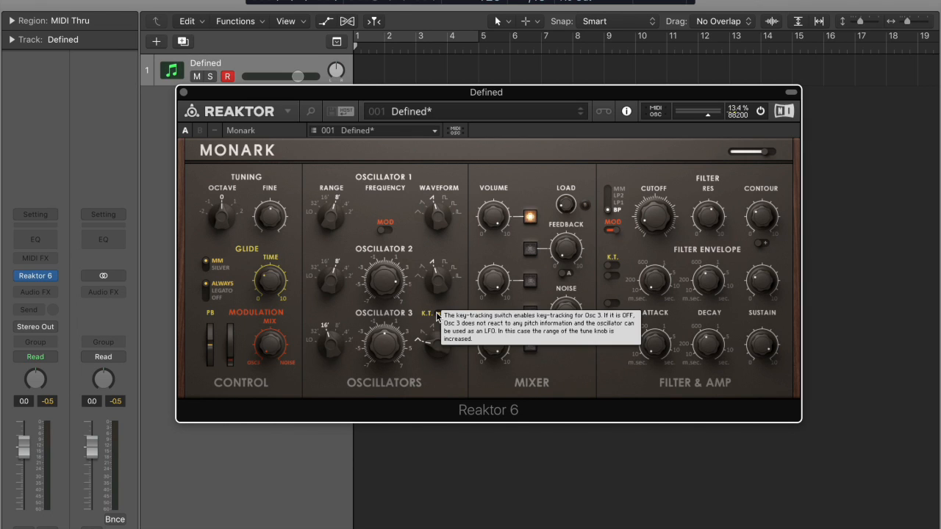
drag(337, 341, 335, 390)
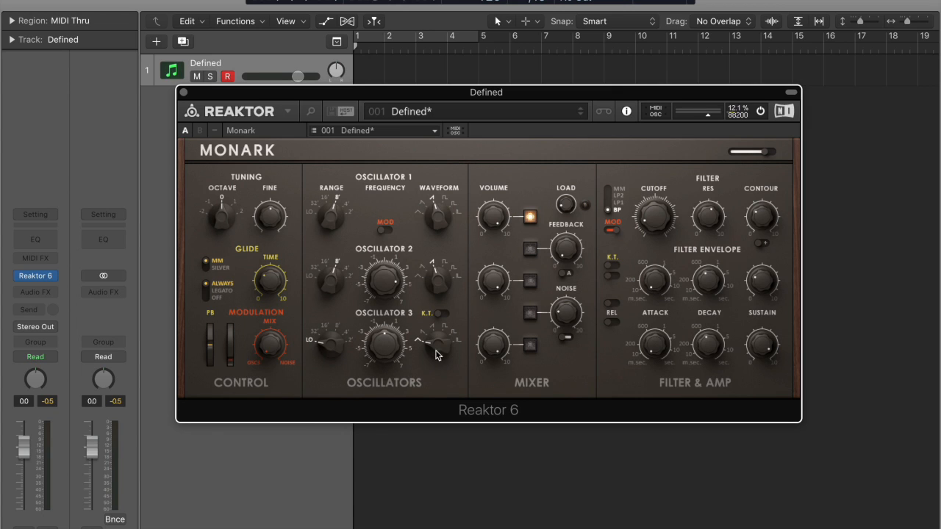
drag(231, 353, 232, 276)
Step: Start MIDI & OSC Learn for oscillator 3's frequency control
mouse_move(329, 340)
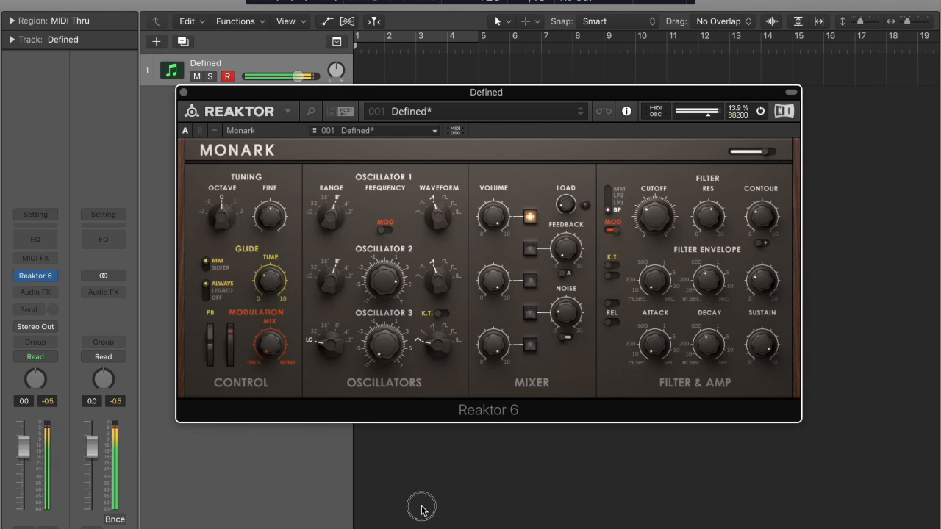
right_click(393, 350)
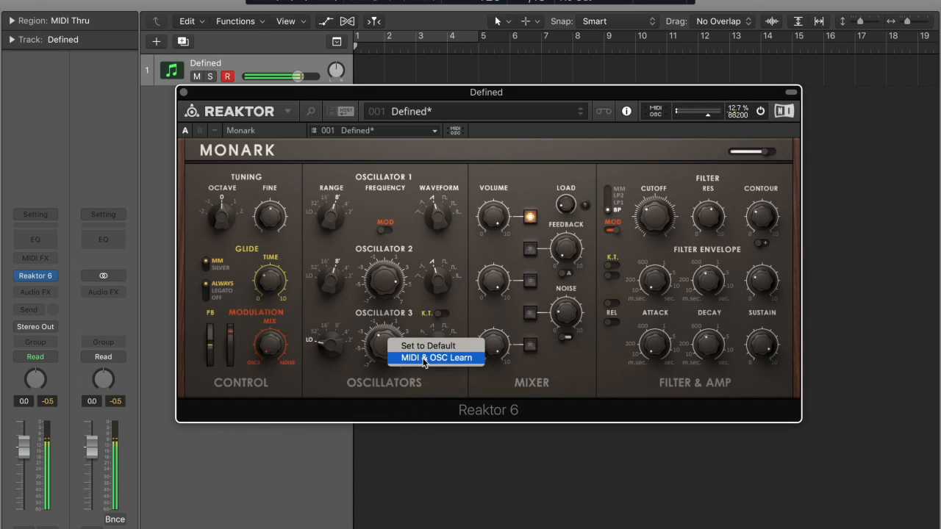
click(423, 359)
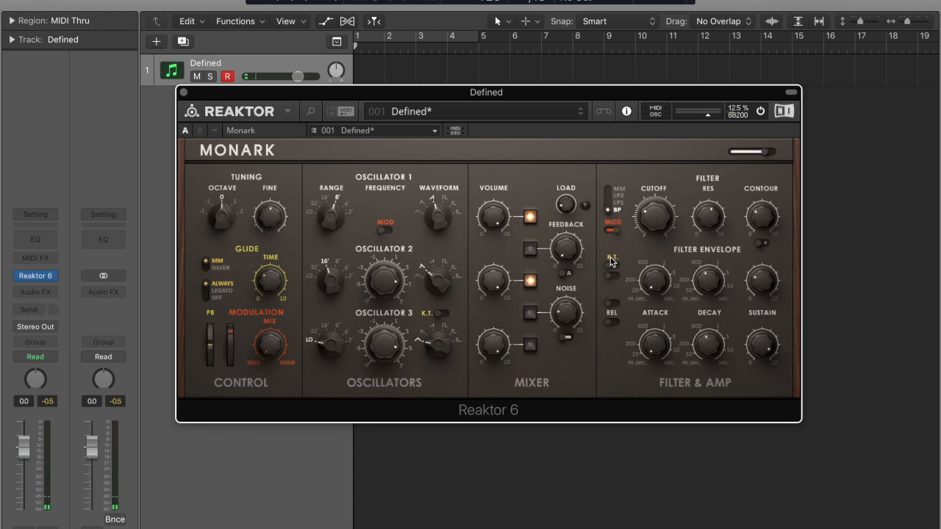
Step: Try both filter keyboard tracking switches and set the filter mode to MM
click(612, 266)
click(612, 277)
mouse_move(616, 272)
mouse_move(661, 292)
drag(609, 211, 615, 133)
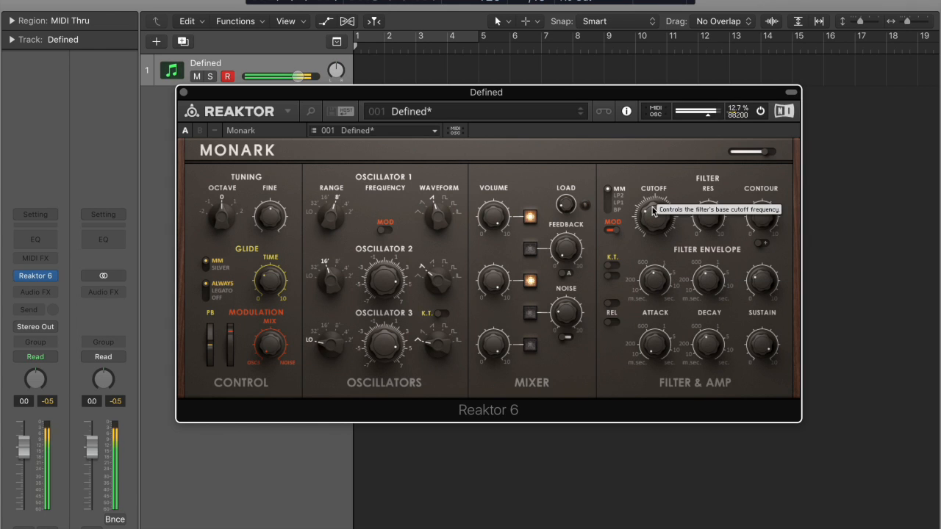
Step: Turn on keyboard tracking for oscillator 3 and lower the filter envelope's sustain
click(439, 313)
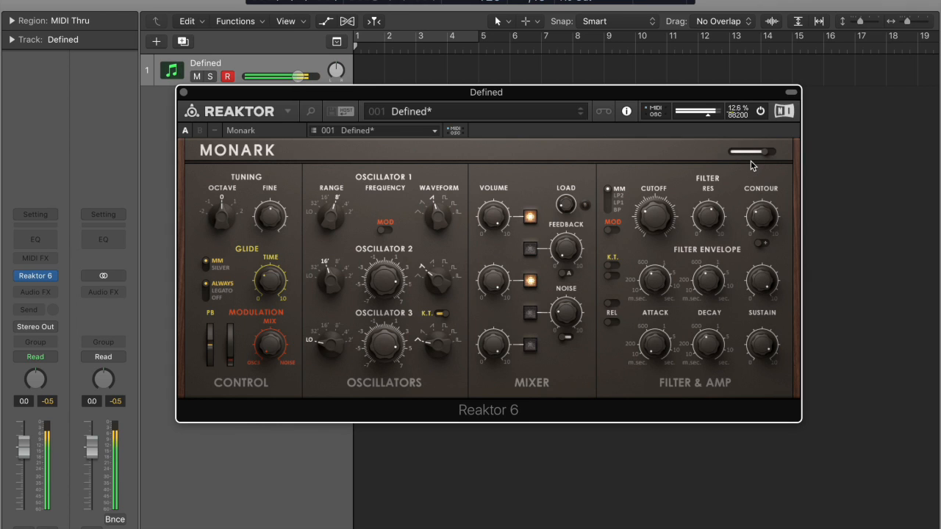
drag(760, 289, 770, 440)
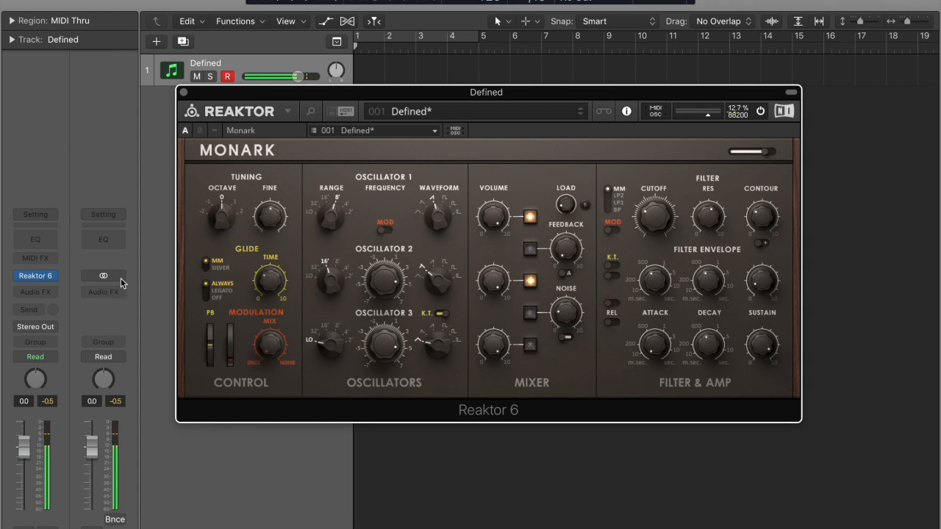
Step: Compare the Legato and Always glide modes, finishing on Always
click(208, 291)
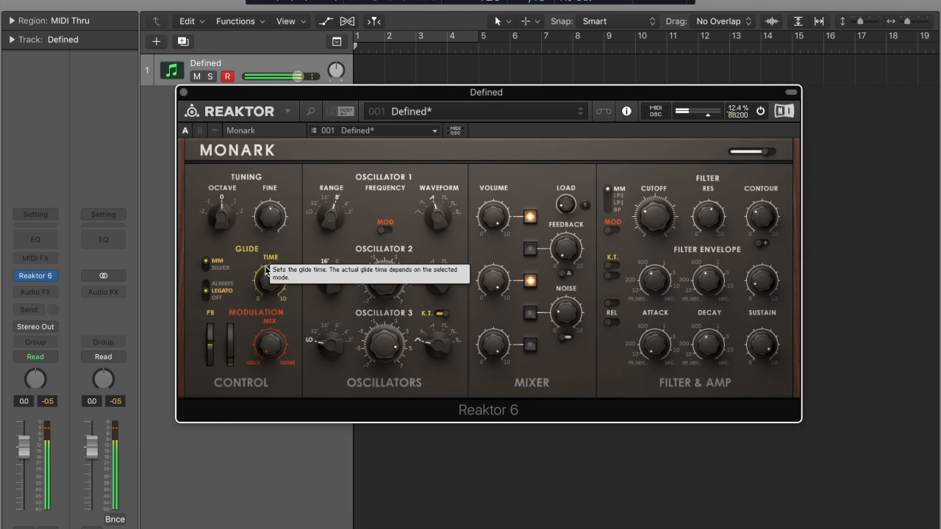
click(204, 278)
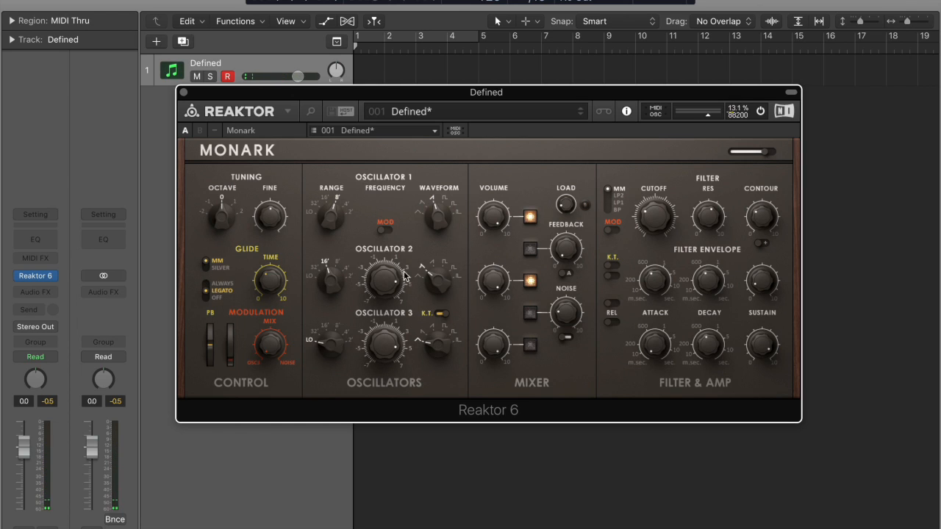
click(205, 284)
click(206, 288)
click(205, 291)
click(206, 284)
Step: Try the amp envelope's attack at its shortest and at a longer setting
mouse_move(651, 350)
drag(649, 343, 652, 370)
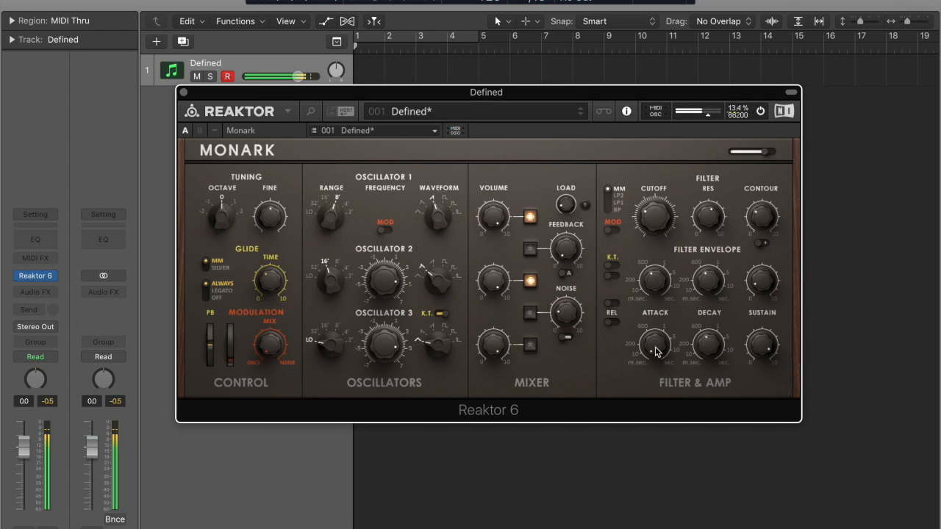
mouse_move(657, 352)
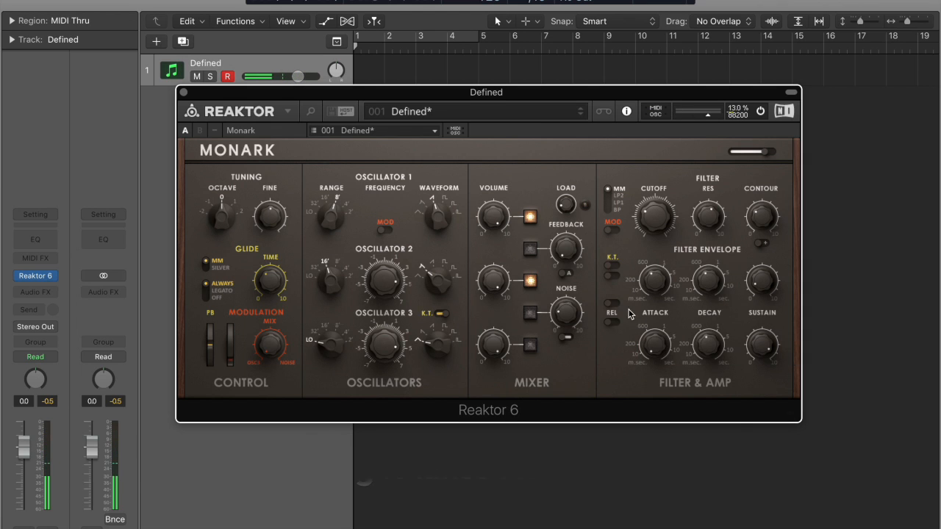
drag(658, 353, 652, 255)
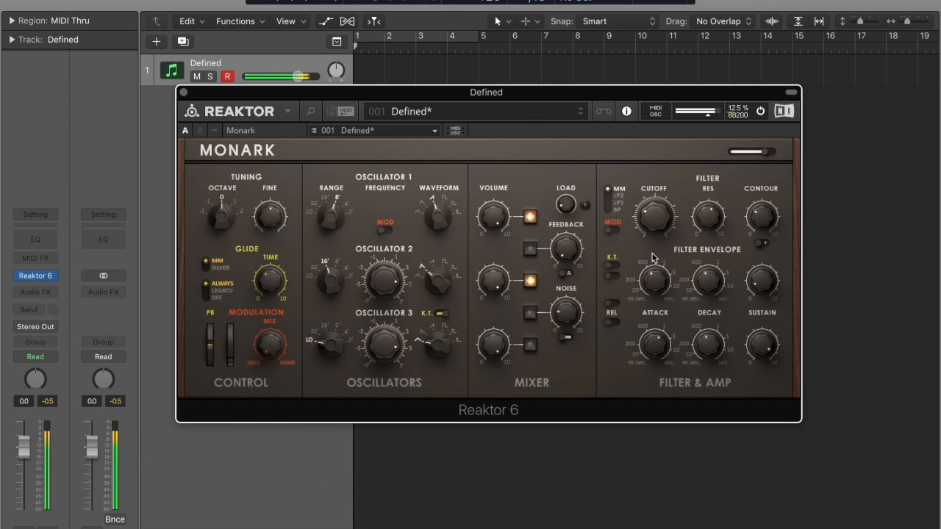
Step: Raise the amp envelope's sustain and shorten its decay and attack
mouse_move(698, 342)
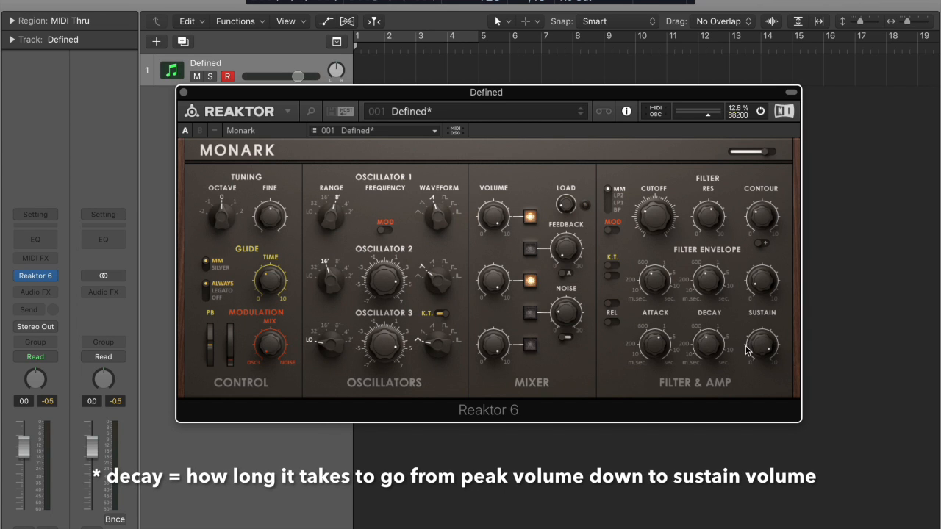
drag(760, 343, 759, 298)
drag(708, 342, 708, 378)
drag(656, 345, 659, 416)
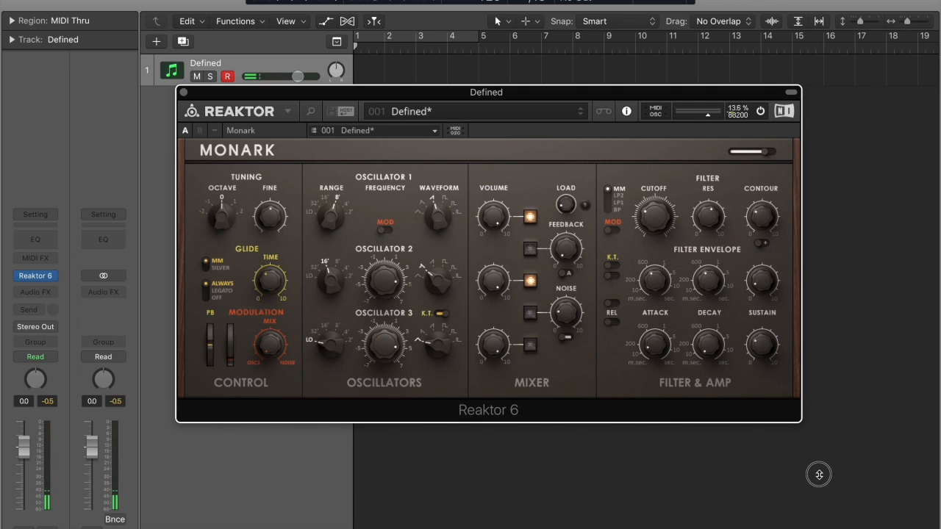
Step: Shorten the amp envelope's attack and try its decay at longer and shorter settings, finishing on a longer decay
drag(709, 347, 710, 306)
drag(649, 347, 666, 393)
mouse_move(708, 346)
mouse_down()
mouse_move(709, 377)
mouse_move(709, 361)
mouse_up()
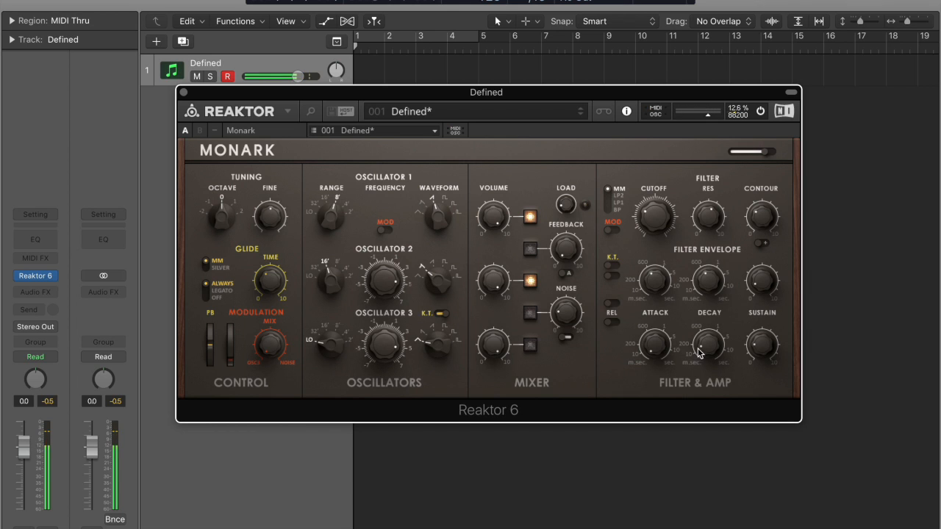
mouse_move(702, 345)
mouse_down()
mouse_move(702, 320)
mouse_move(702, 327)
mouse_up()
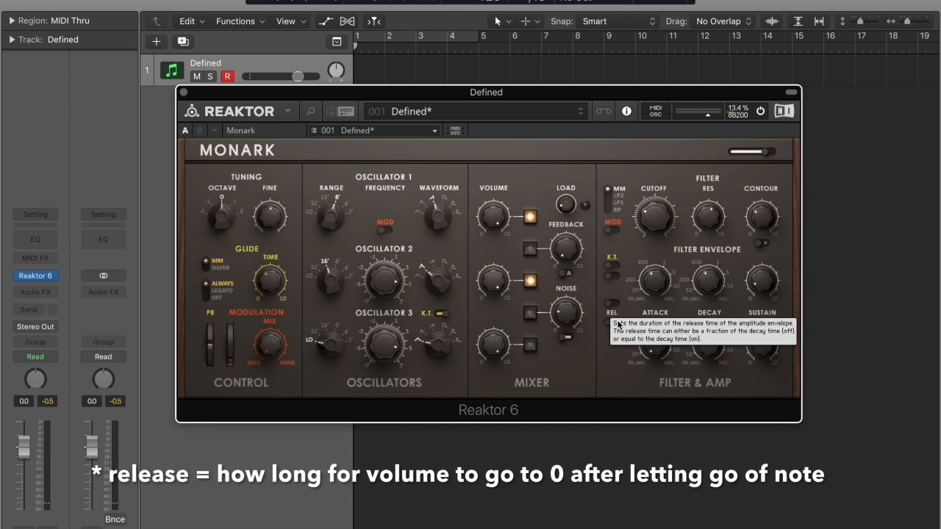
Step: Try the release switches of the amp and filter envelopes switched on, and switch both off again
mouse_move(611, 324)
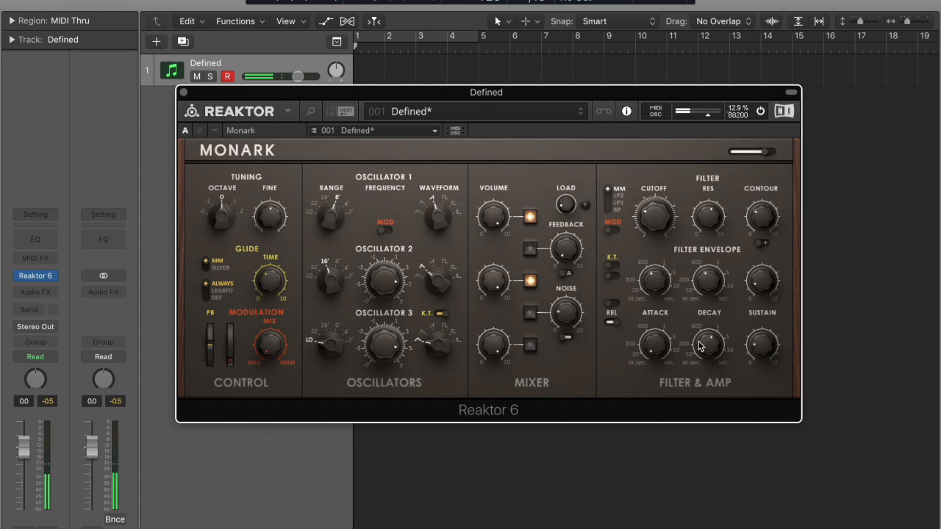
click(614, 304)
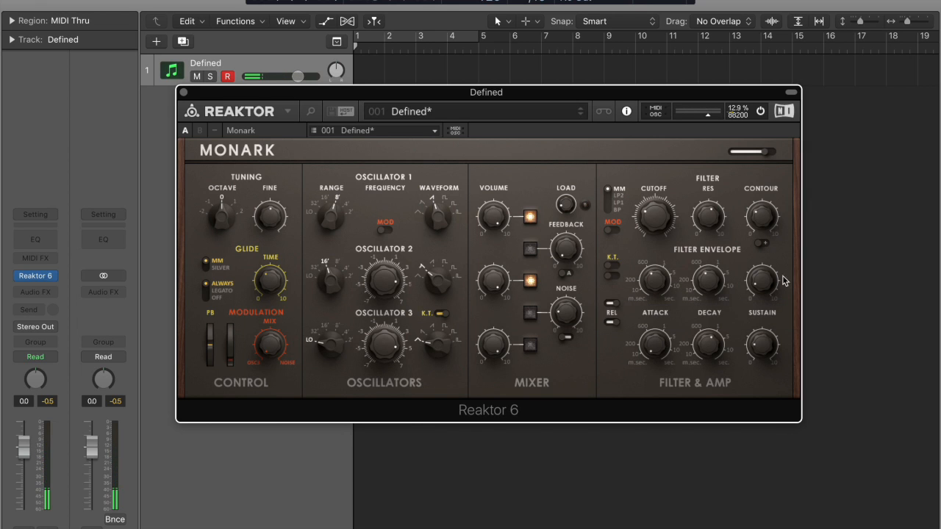
click(612, 304)
click(611, 322)
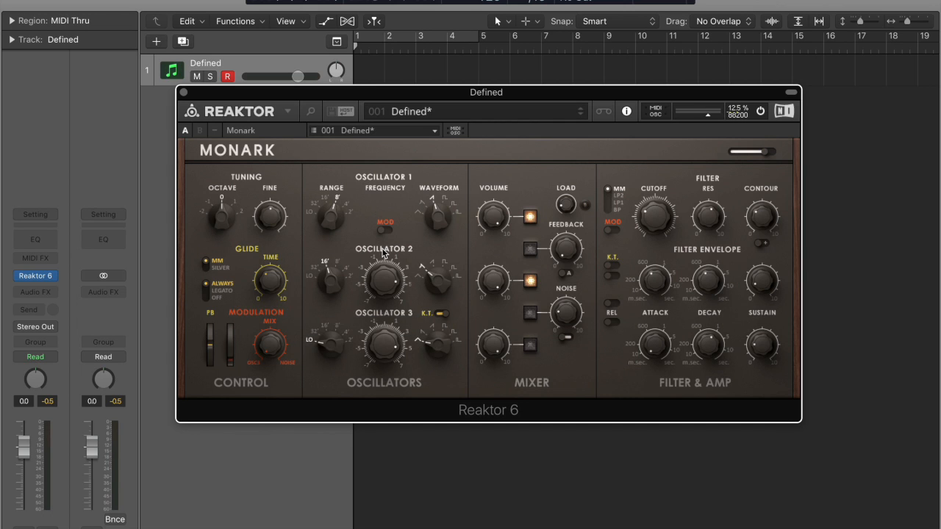
Step: Look over Monark's B view with its keyboard, pitch bend, mod wheel, oscillator and filter settings, and return to the A view
click(195, 128)
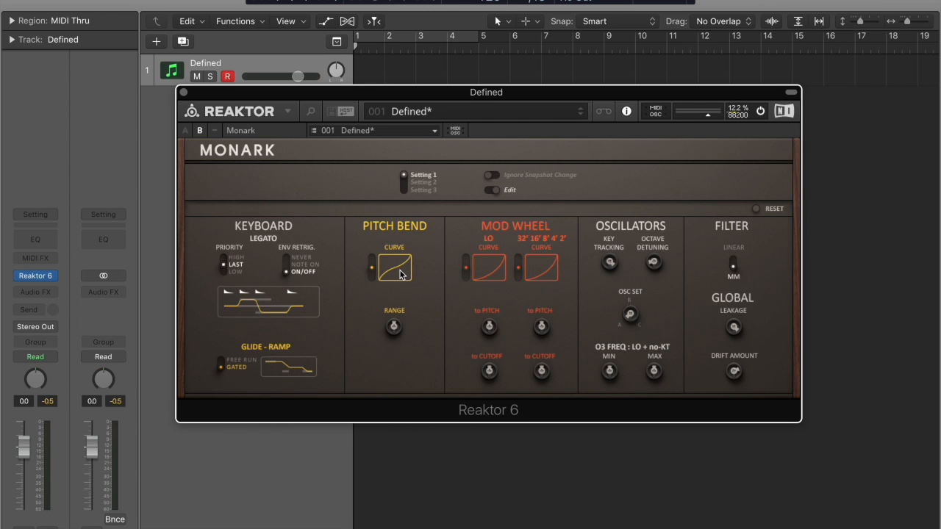
click(186, 130)
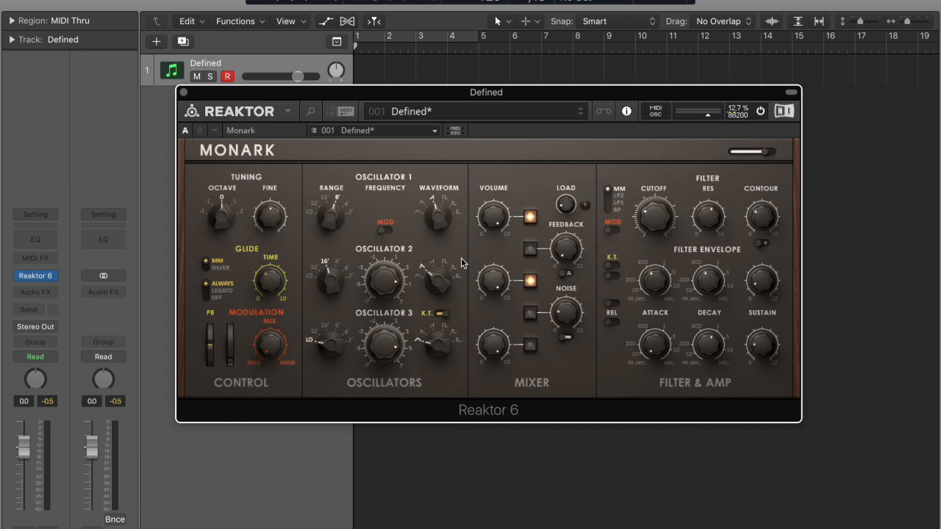